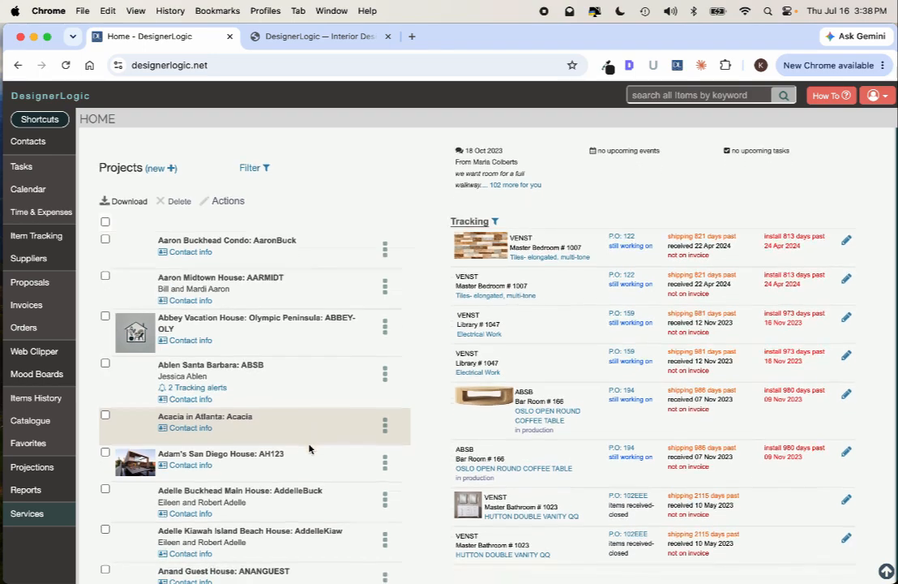
# Open the items list of the Buckhead Condo project and dismiss the feature tour about quick item creation.
pyautogui.moveTo(385, 247)
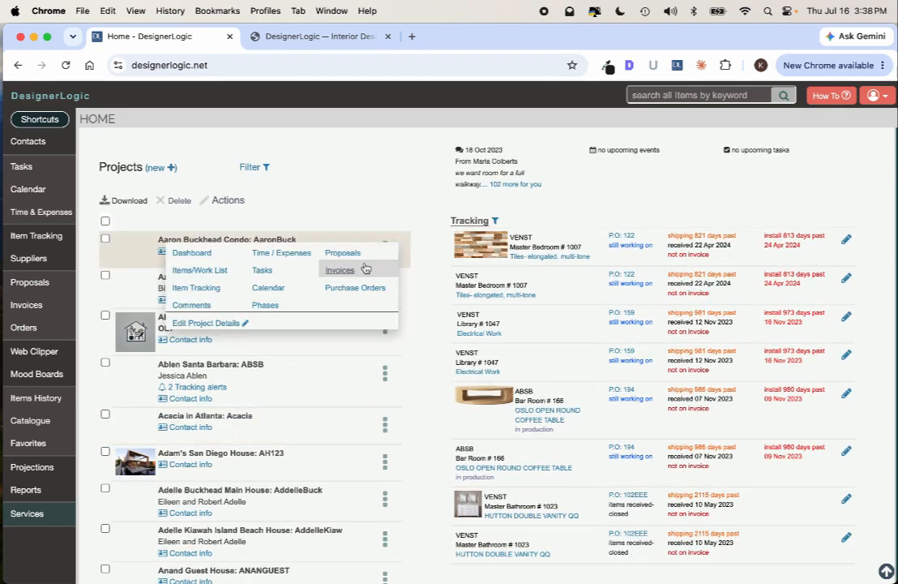
pyautogui.click(194, 268)
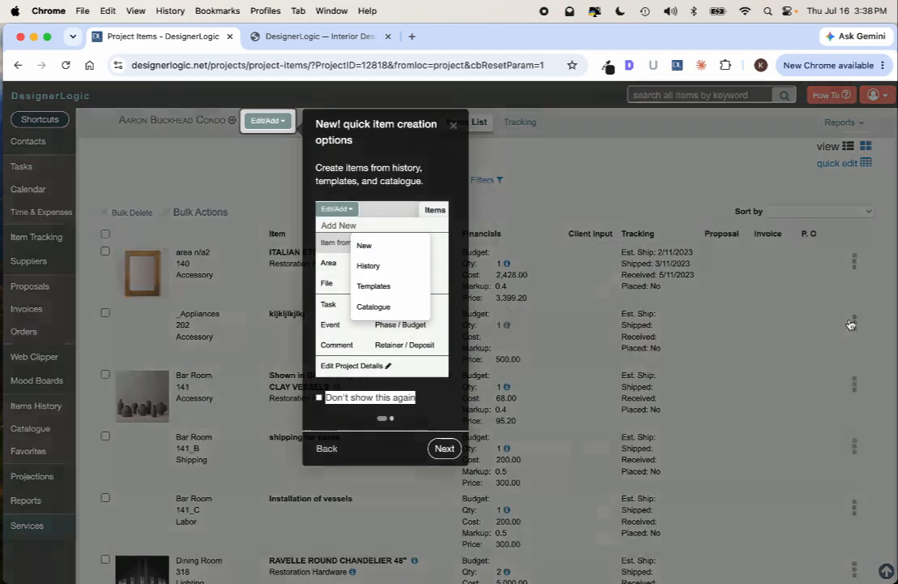
pyautogui.click(628, 286)
pyautogui.click(855, 323)
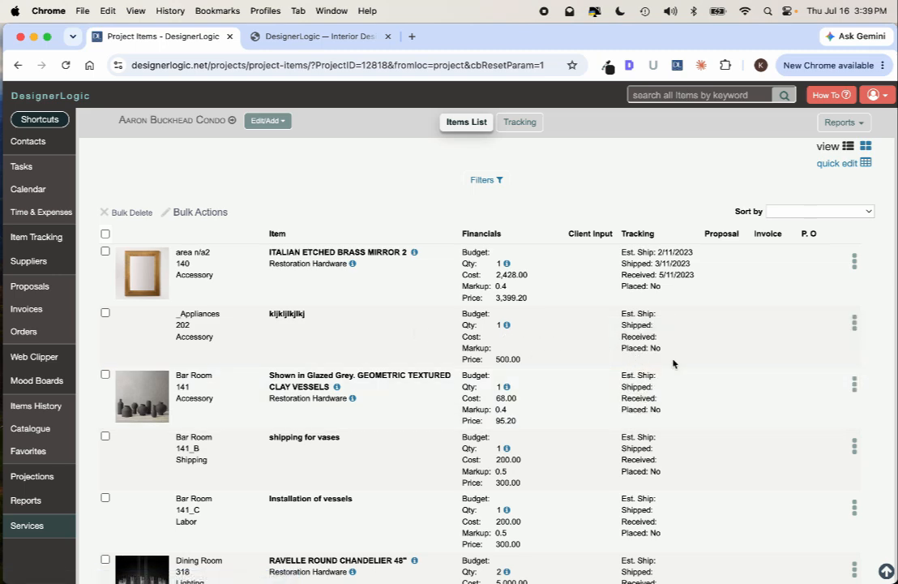
# Switch to the new DesignerLogic app and select the Ravelle Round Chandelier, hardware for installation, shipping for chandelier and Padua Fabric Daybed items.
pyautogui.click(273, 37)
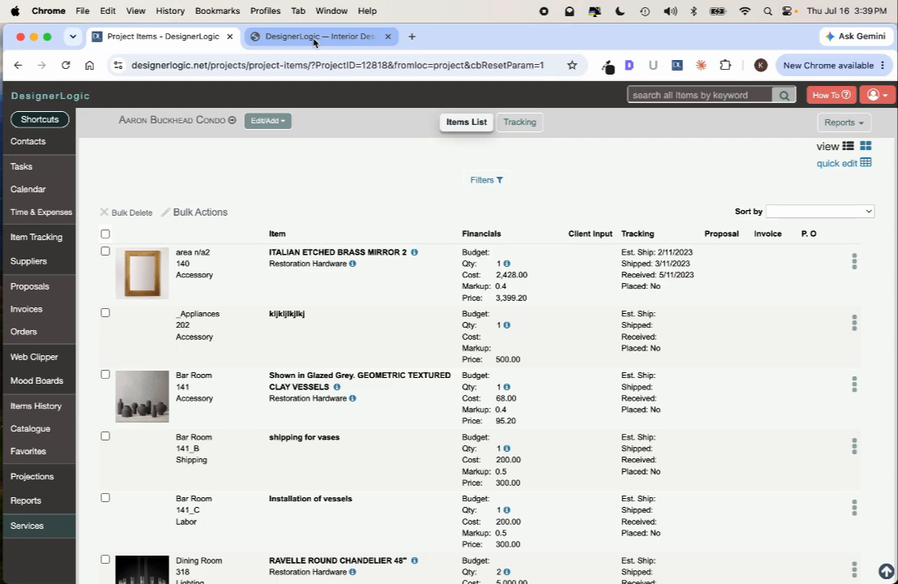
pyautogui.scroll(-3, 327, 376)
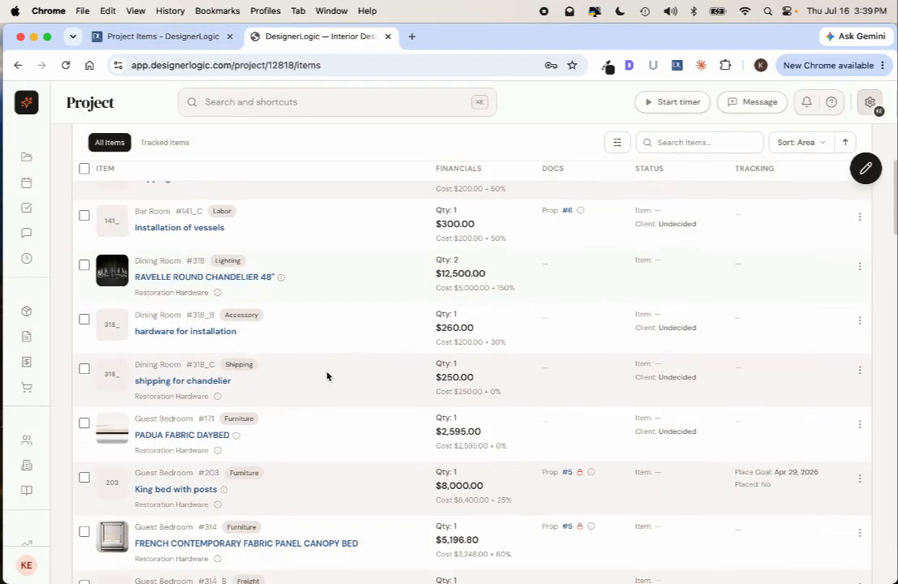
pyautogui.click(84, 264)
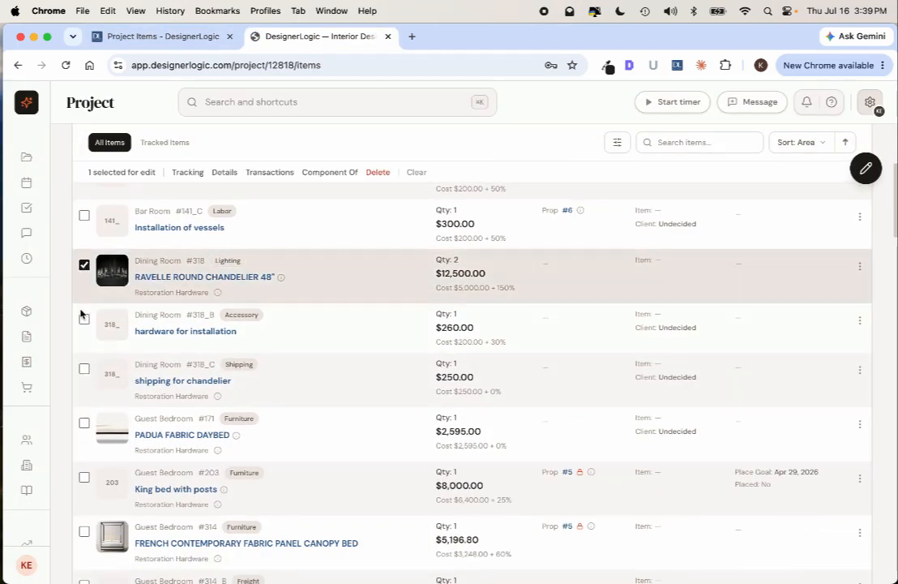
pyautogui.click(84, 319)
pyautogui.click(84, 369)
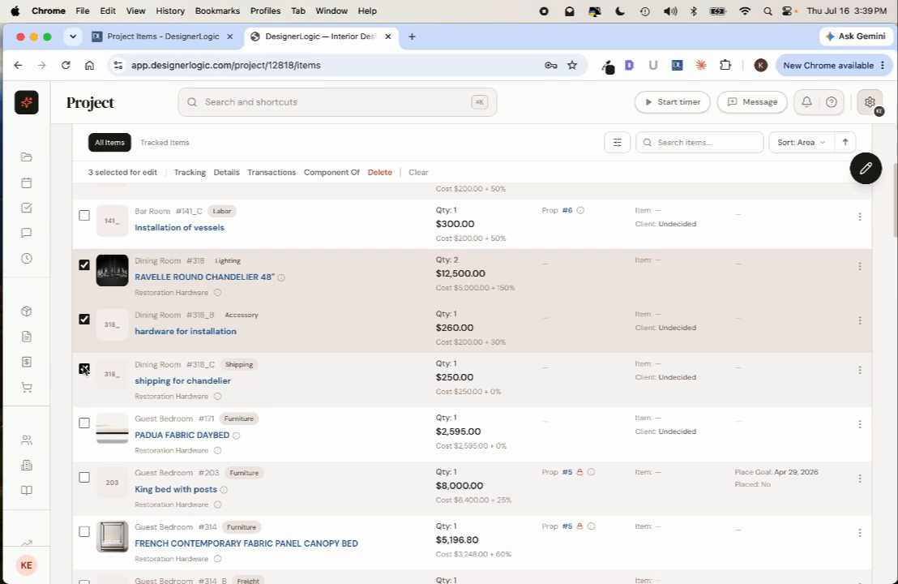
pyautogui.click(85, 425)
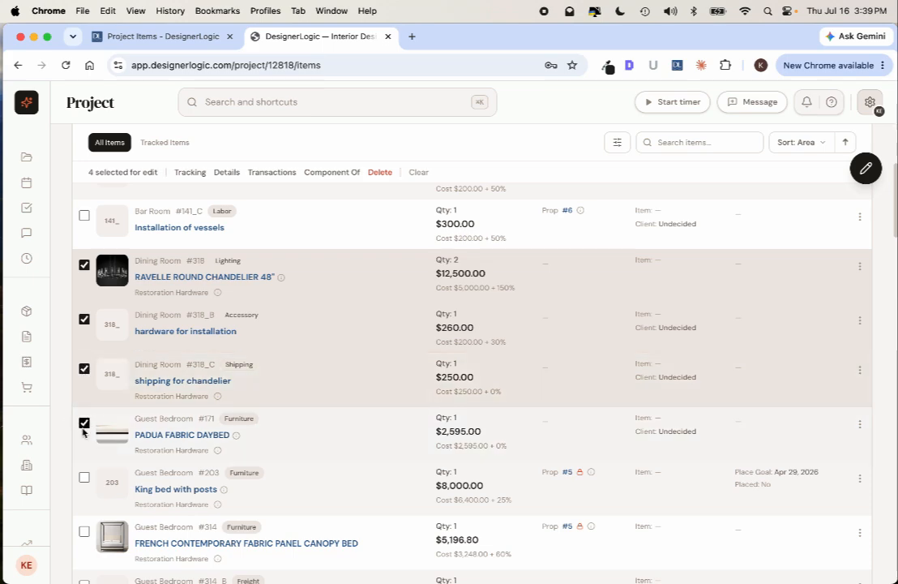
pyautogui.click(84, 476)
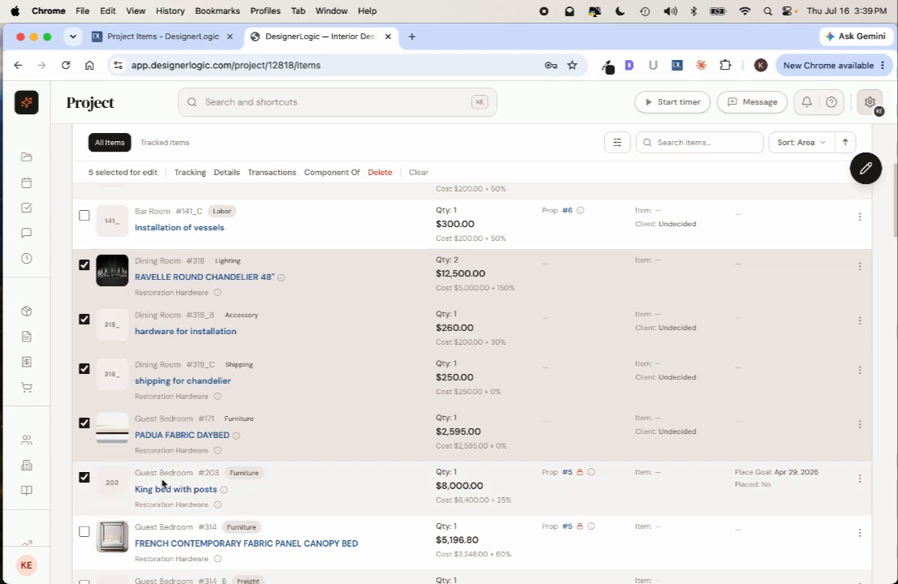
pyautogui.scroll(-4, 212, 468)
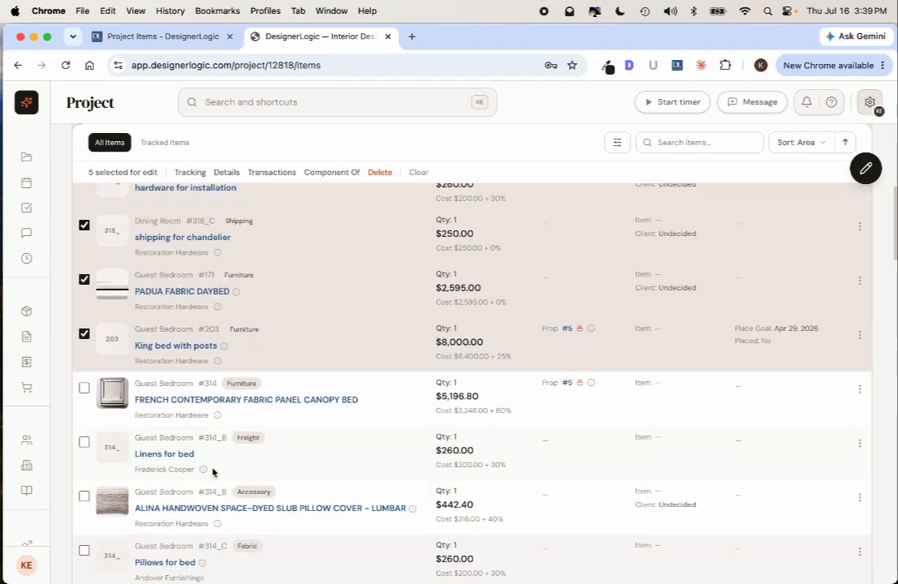
pyautogui.scroll(1, 213, 472)
pyautogui.click(84, 364)
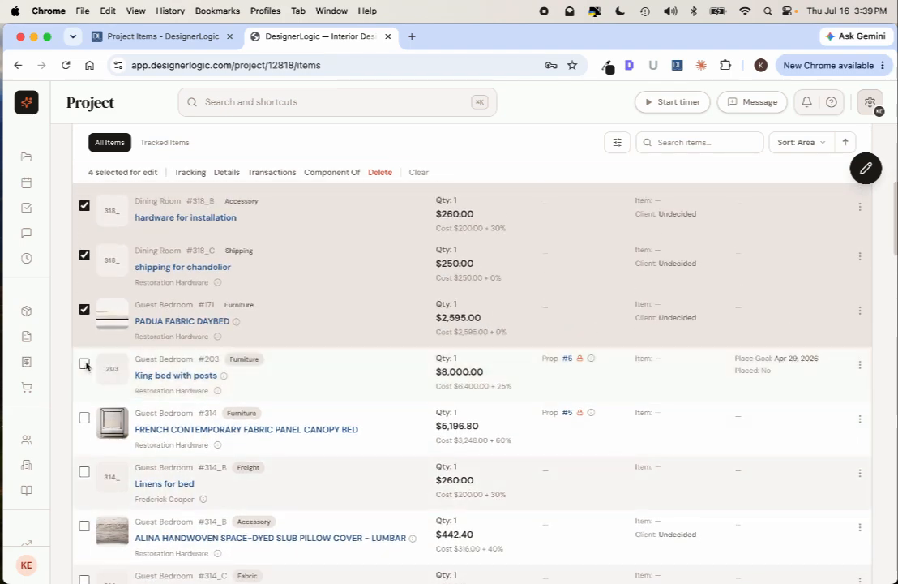
# Start a new proposal for the four selected items and title it "Lighting and accessories".
pyautogui.scroll(4, 191, 395)
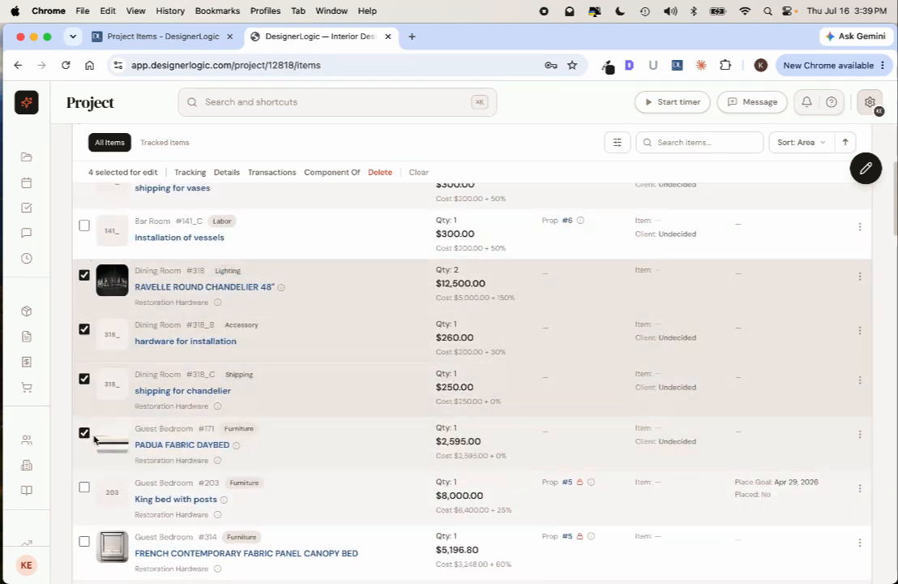
pyautogui.click(269, 173)
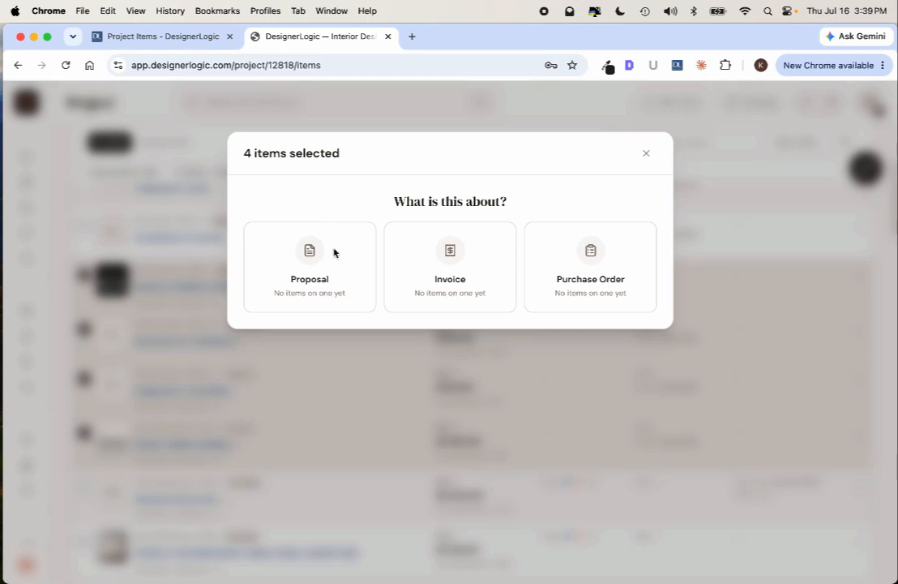
pyautogui.click(315, 281)
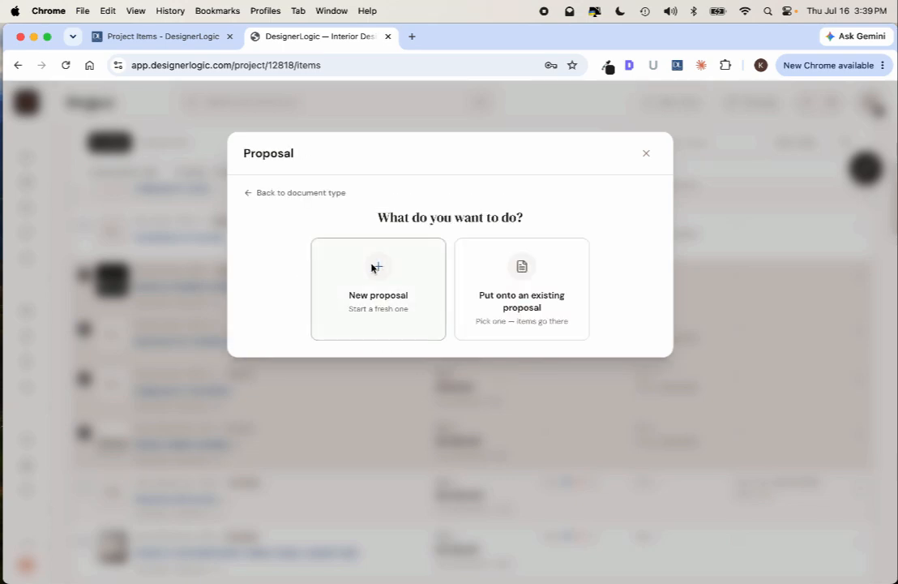
pyautogui.click(396, 282)
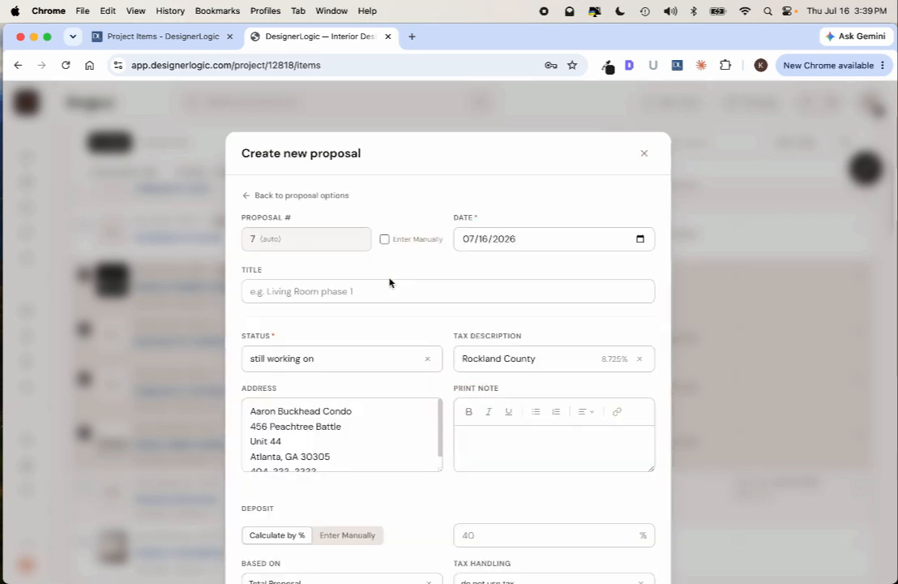
pyautogui.click(316, 291)
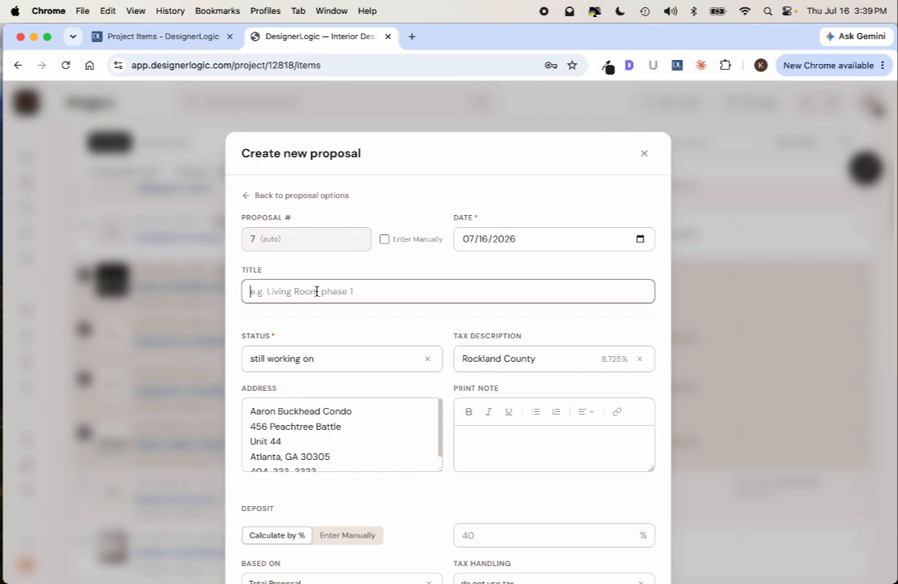
pyautogui.write('Lighting and accessories')
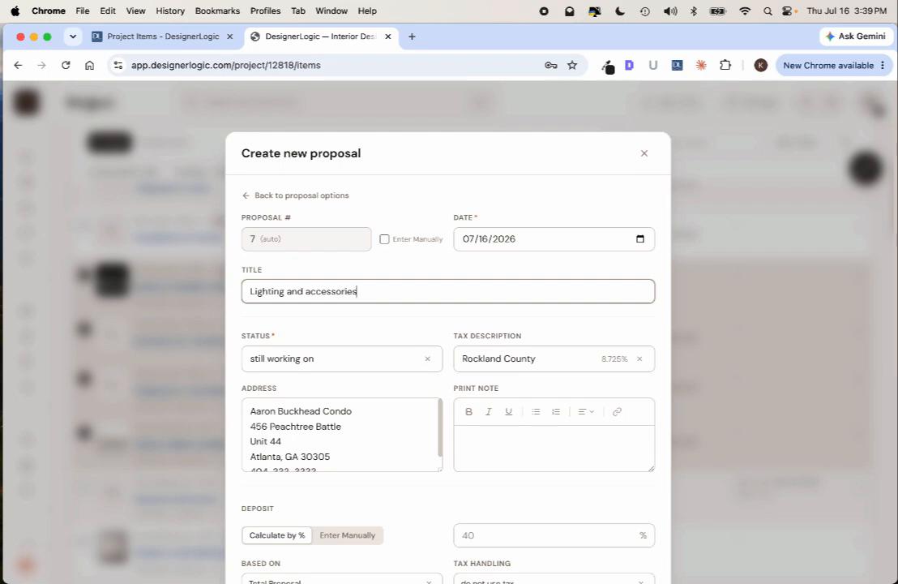
# Keep the proposal's deposit calculated by percentage and based on Total Proposal.
pyautogui.scroll(-4, 399, 379)
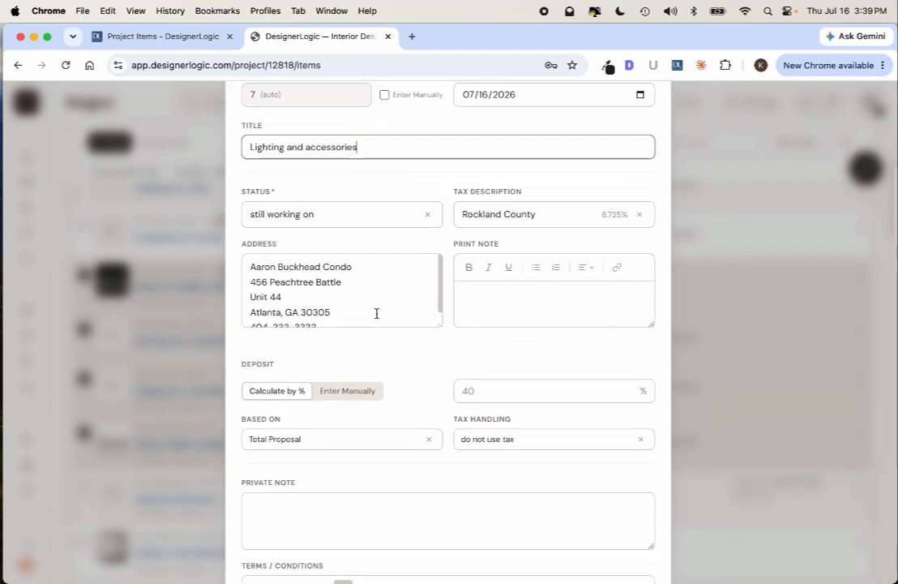
pyautogui.scroll(-2, 435, 345)
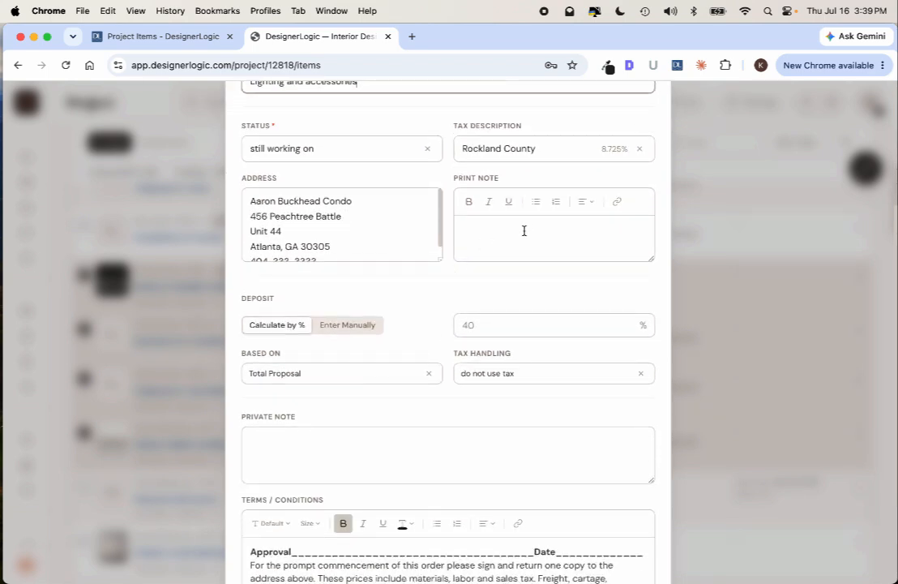
pyautogui.click(524, 231)
pyautogui.scroll(-4, 458, 296)
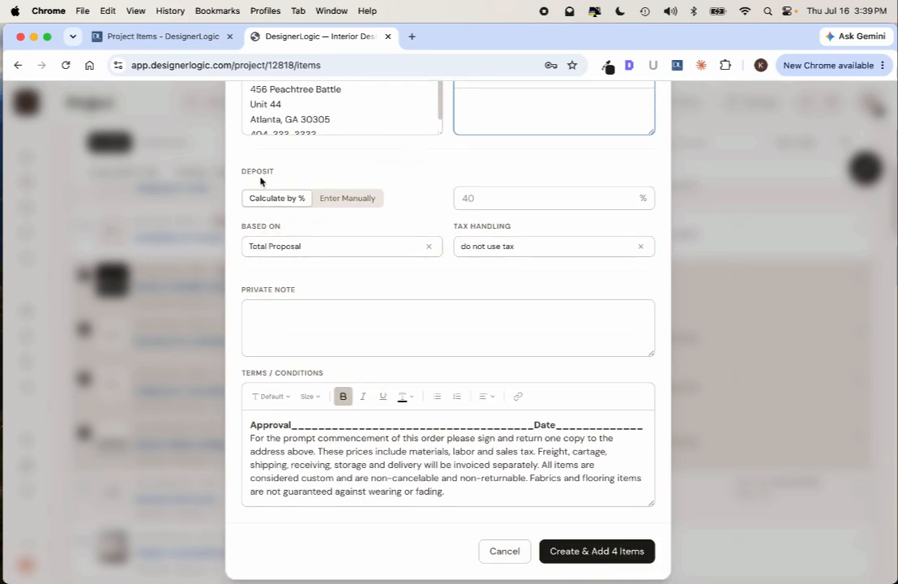
pyautogui.click(346, 199)
pyautogui.click(279, 234)
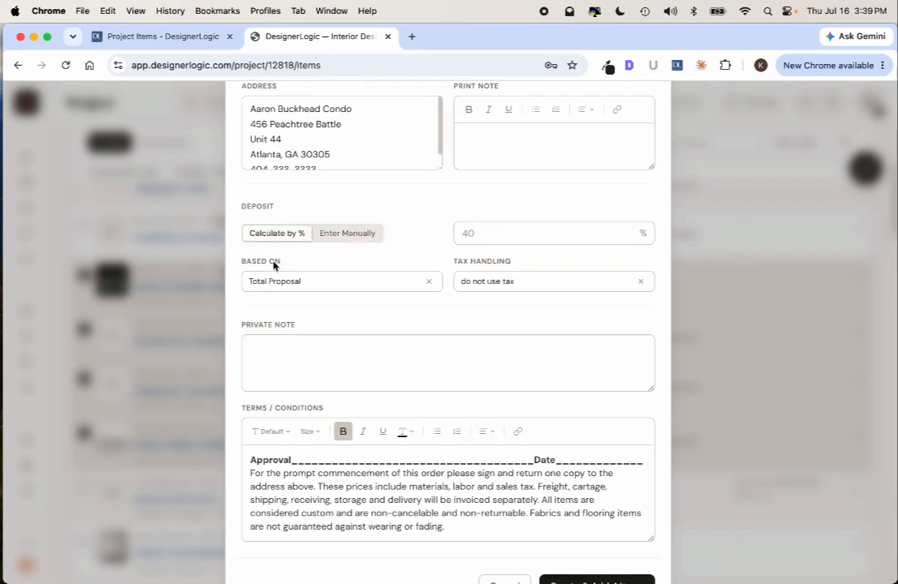
pyautogui.click(409, 283)
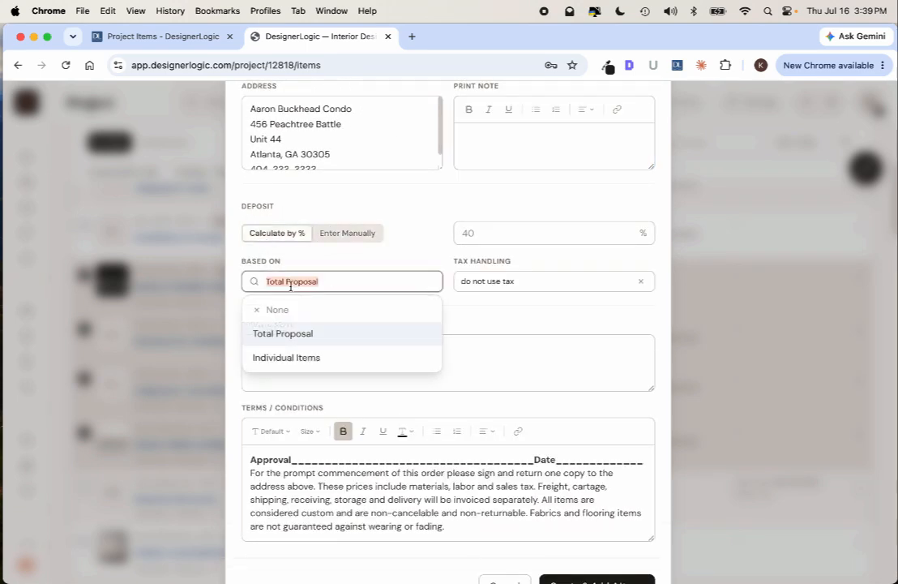
pyautogui.click(304, 340)
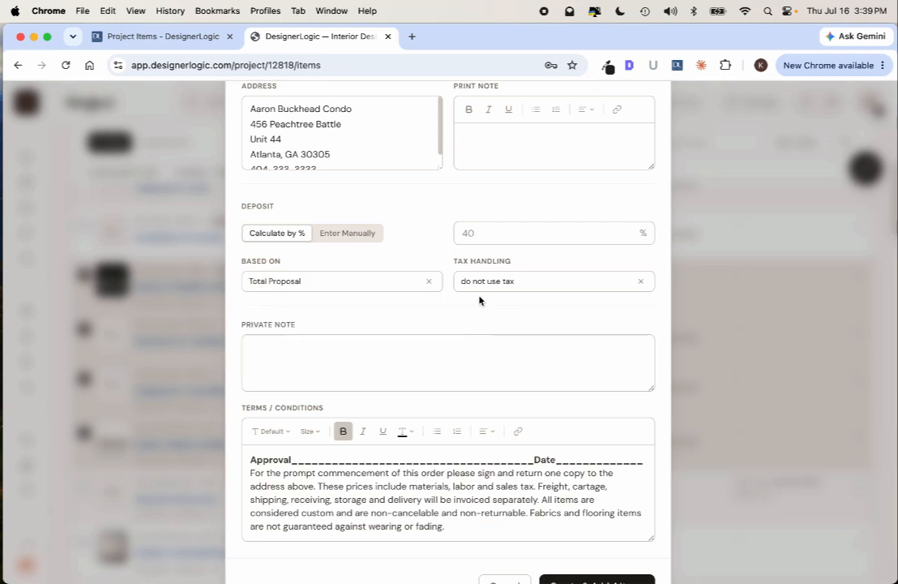
# Set the deposit to 50% and create the proposal with the four items added.
pyautogui.scroll(-2, 447, 317)
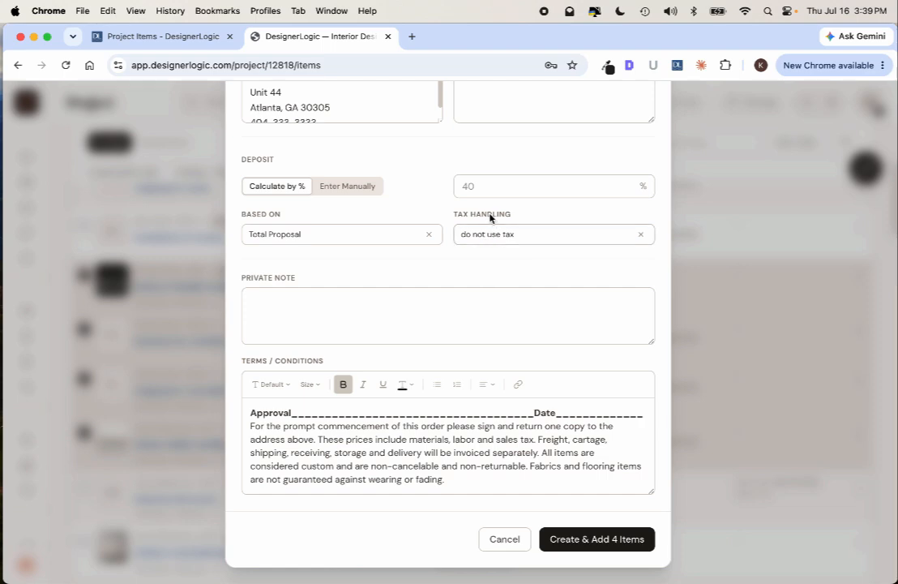
pyautogui.click(477, 186)
pyautogui.write('50')
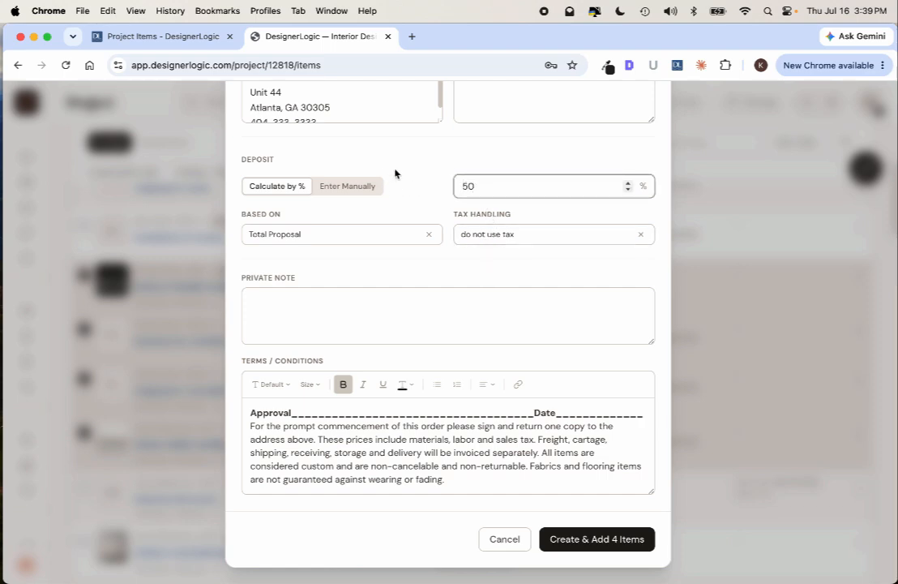
pyautogui.click(418, 174)
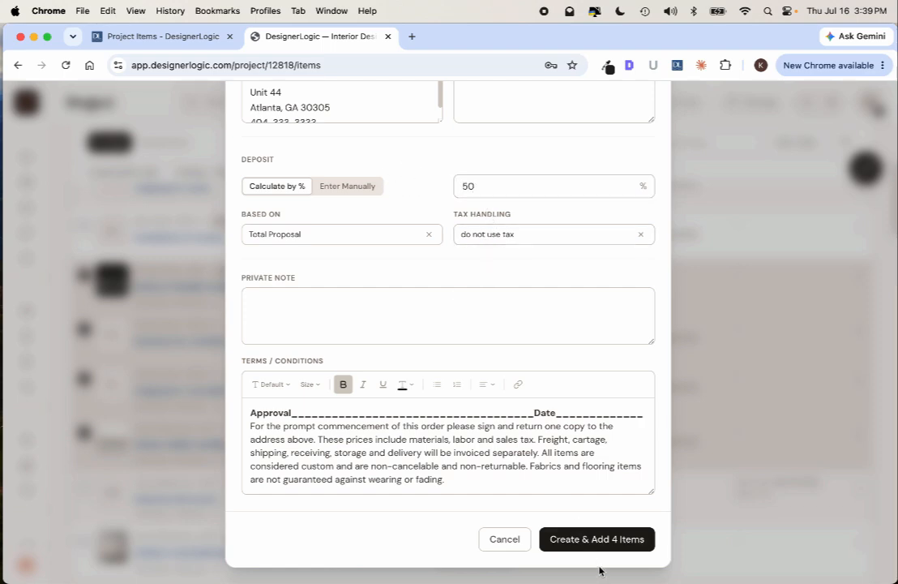
pyautogui.click(600, 539)
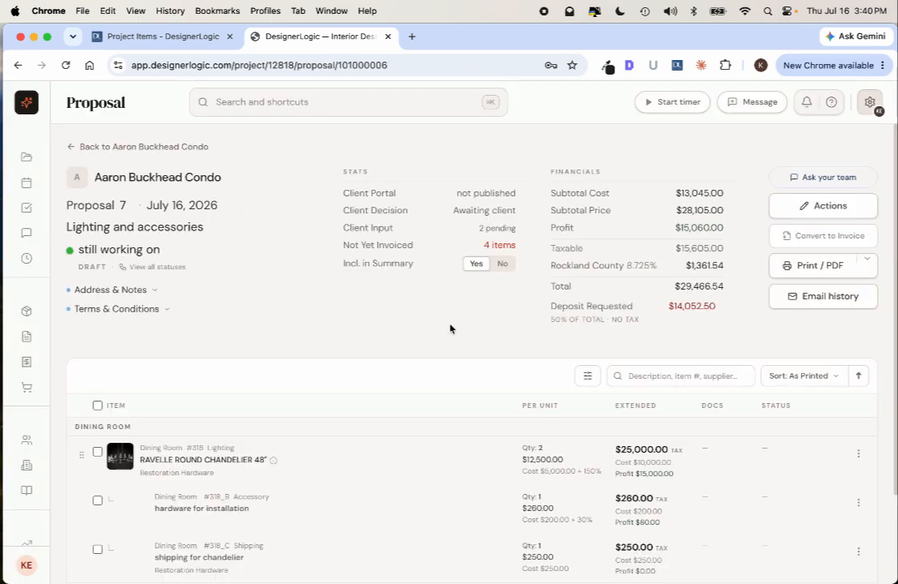
# Examine the new proposal's items by room, its draft status and its financial summary.
pyautogui.scroll(-3, 451, 340)
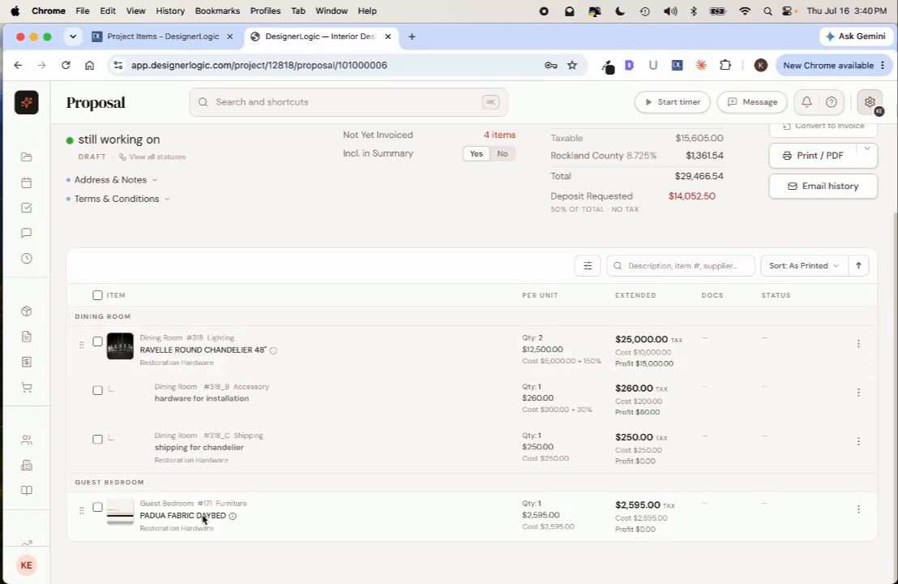
pyautogui.scroll(1, 273, 236)
pyautogui.scroll(3, 273, 236)
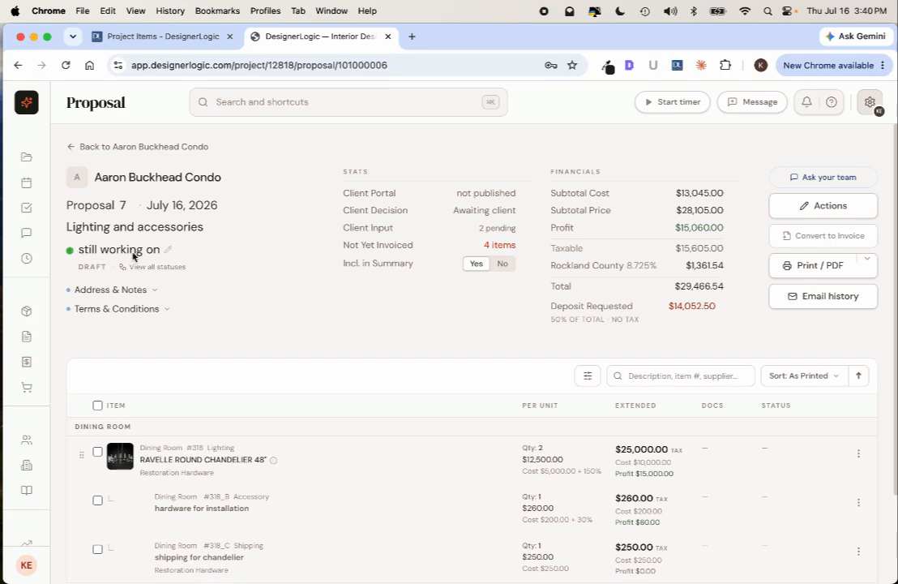
pyautogui.moveTo(79, 267); pyautogui.dragTo(105, 270)
pyautogui.click(96, 271)
pyautogui.scroll(-3, 363, 481)
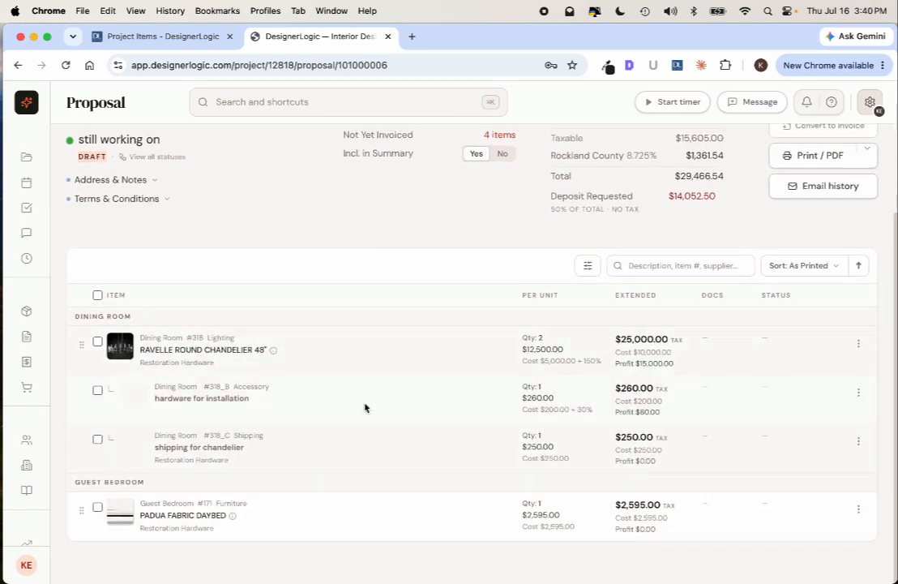
pyautogui.scroll(2, 365, 408)
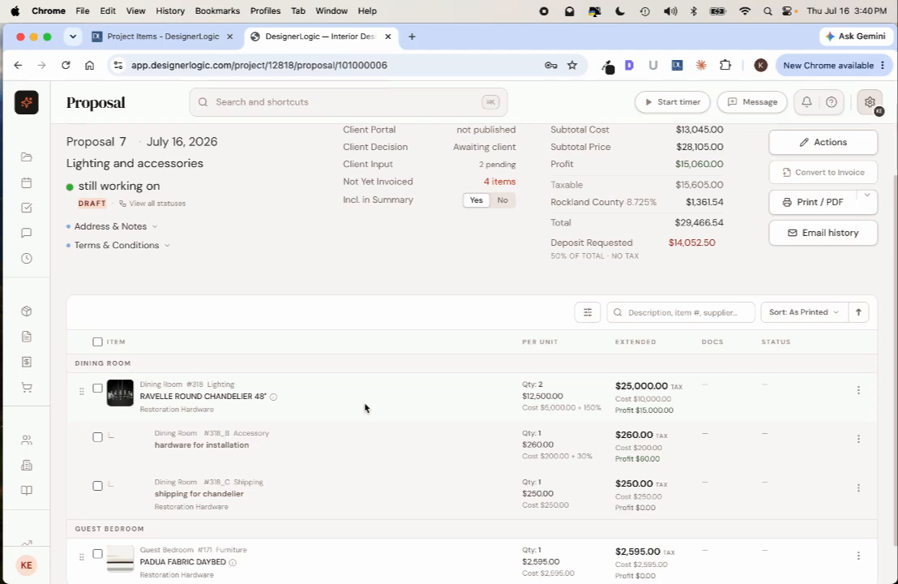
pyautogui.scroll(2, 298, 325)
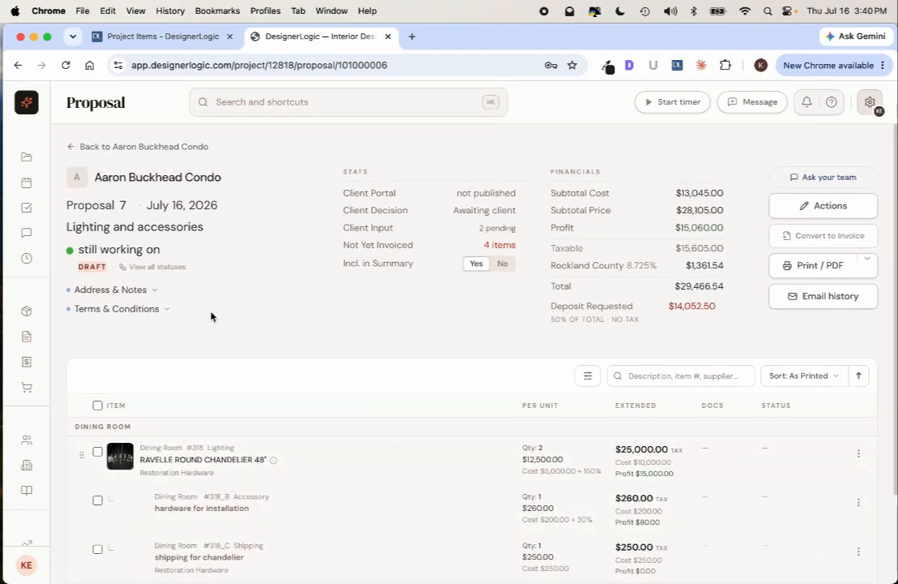
# Change the proposal's status to "sent to client- pending" and confirm marking it as sent.
pyautogui.click(110, 252)
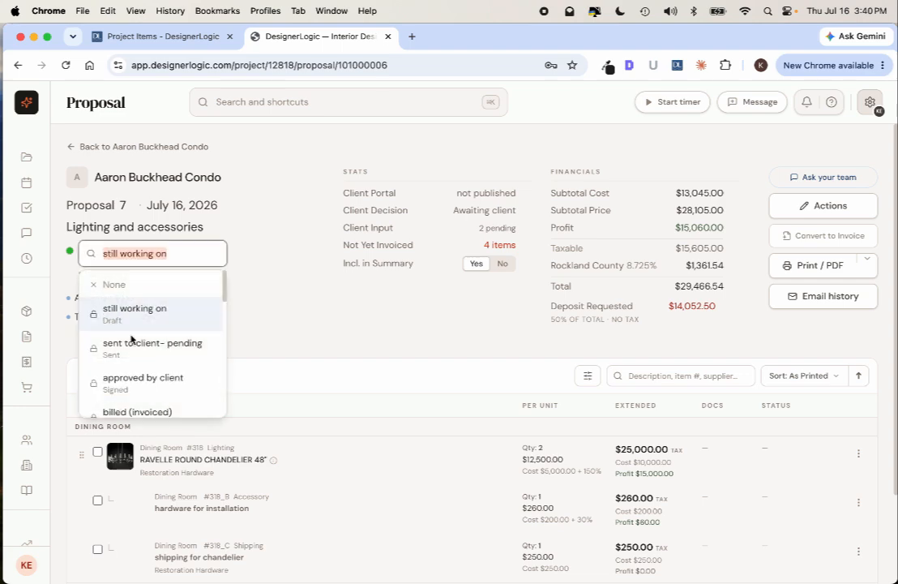
pyautogui.scroll(-2, 131, 338)
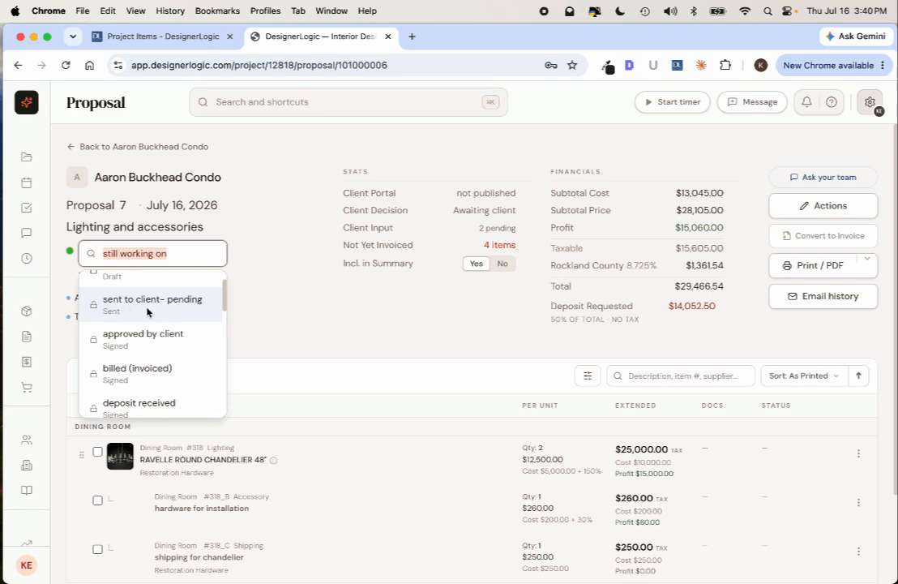
pyautogui.click(146, 312)
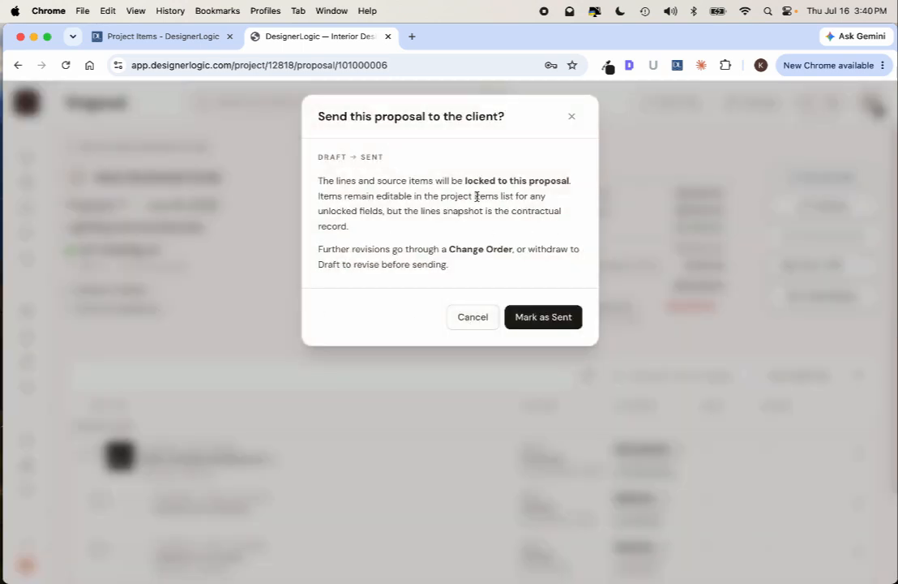
pyautogui.click(534, 318)
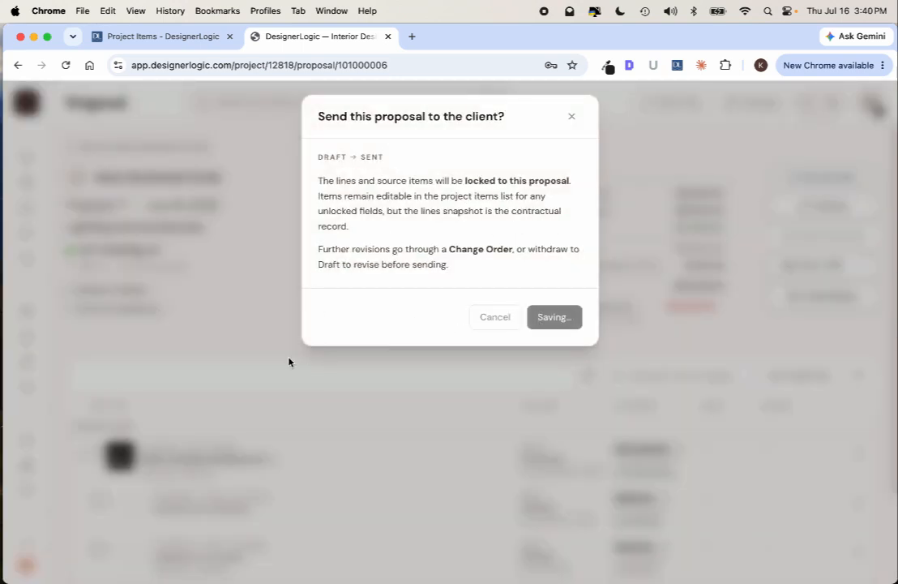
# Examine the sent proposal's items and the overview of proposal stages and statuses, from Draft and Hold to Sent and Signed / Paid.
pyautogui.scroll(-3, 402, 463)
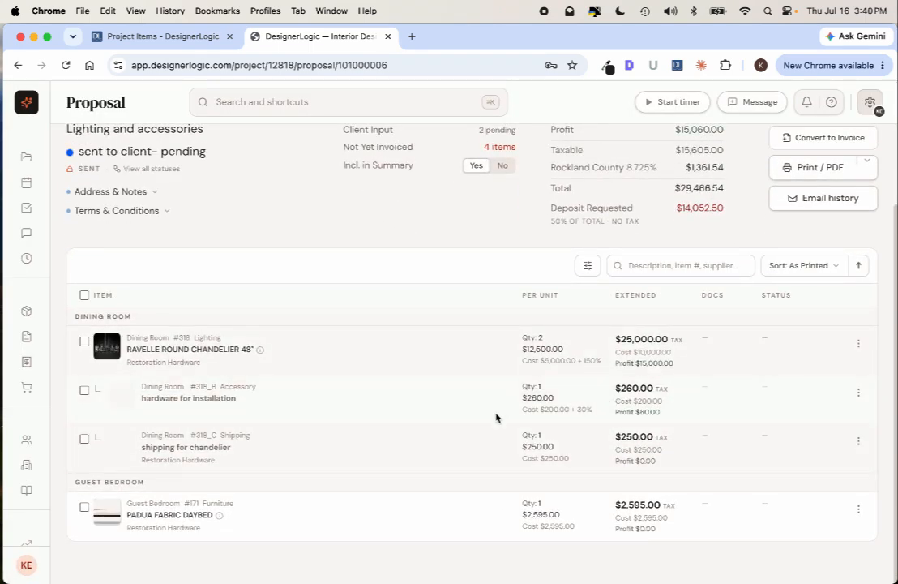
pyautogui.scroll(2, 422, 402)
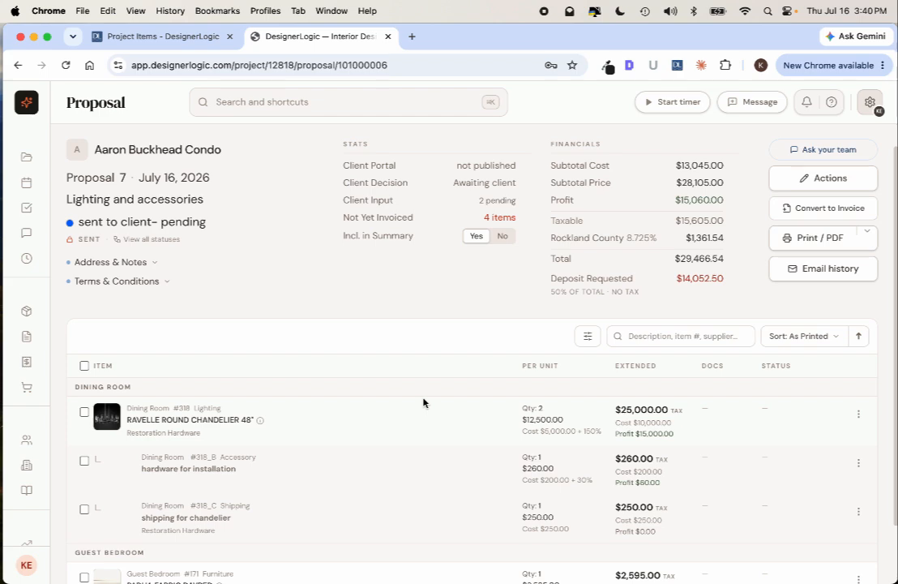
pyautogui.scroll(-2, 563, 433)
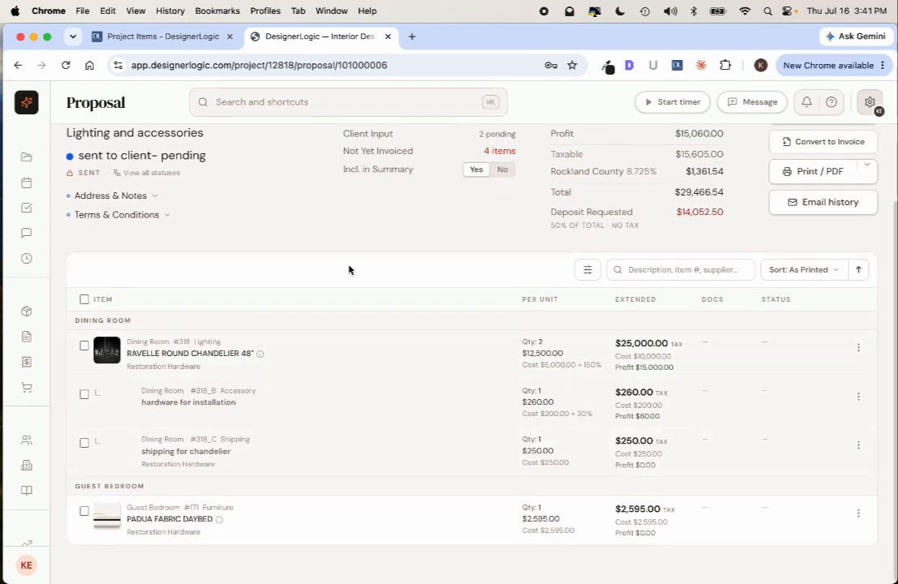
pyautogui.scroll(3, 348, 270)
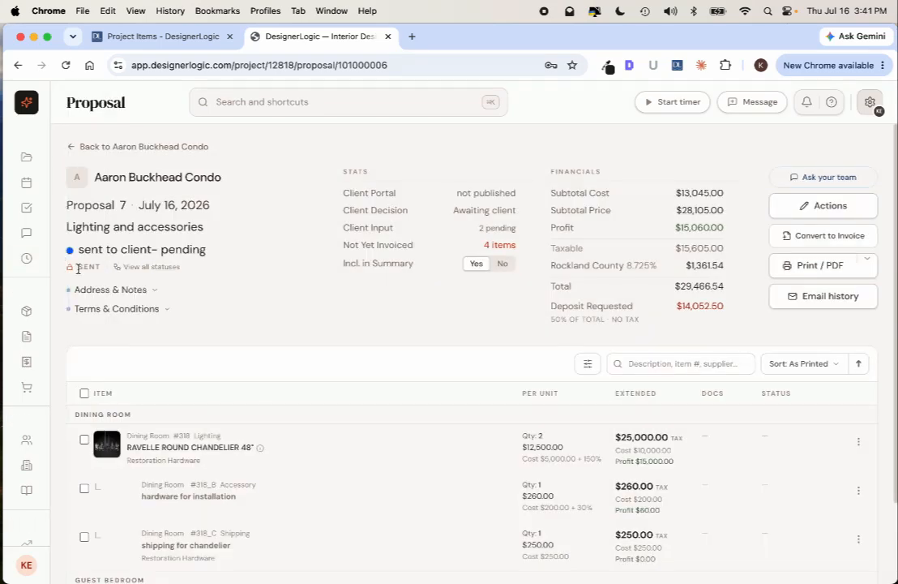
pyautogui.click(154, 269)
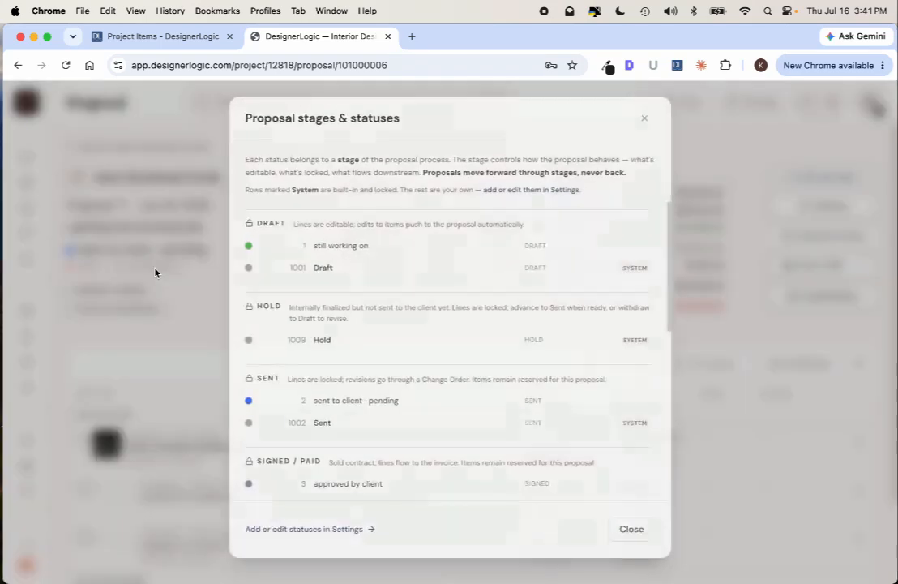
pyautogui.scroll(-2, 336, 336)
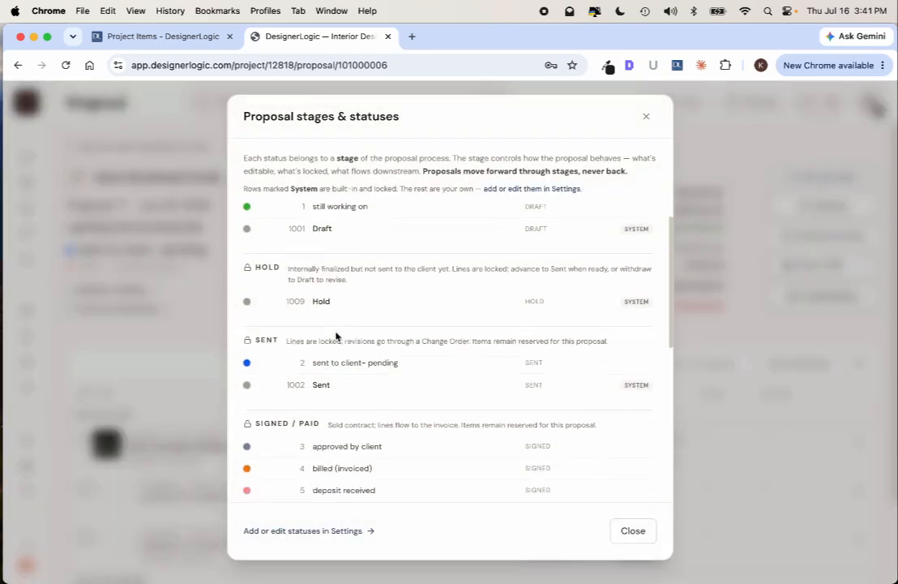
pyautogui.click(256, 312)
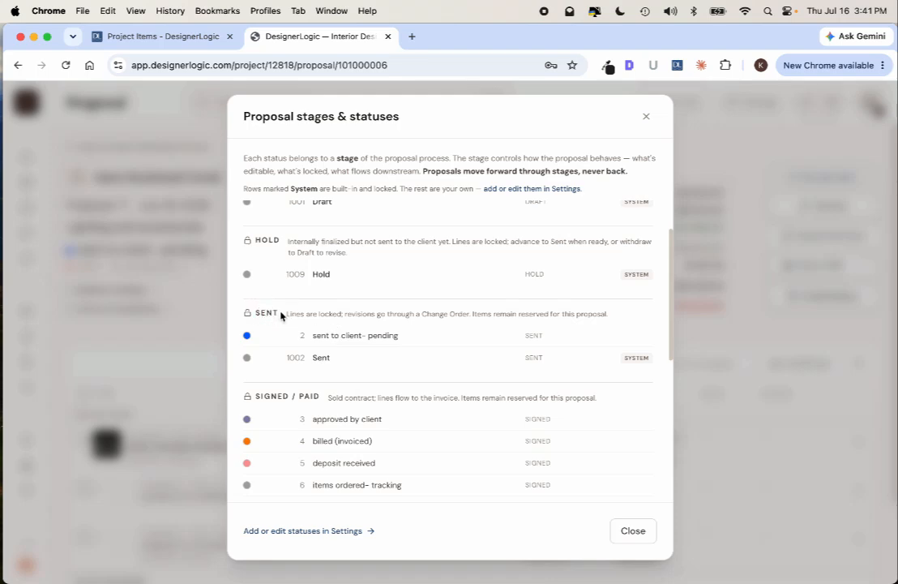
pyautogui.click(268, 312)
pyautogui.moveTo(274, 311); pyautogui.dragTo(256, 312)
pyautogui.moveTo(311, 336); pyautogui.dragTo(317, 356)
pyautogui.scroll(-3, 325, 414)
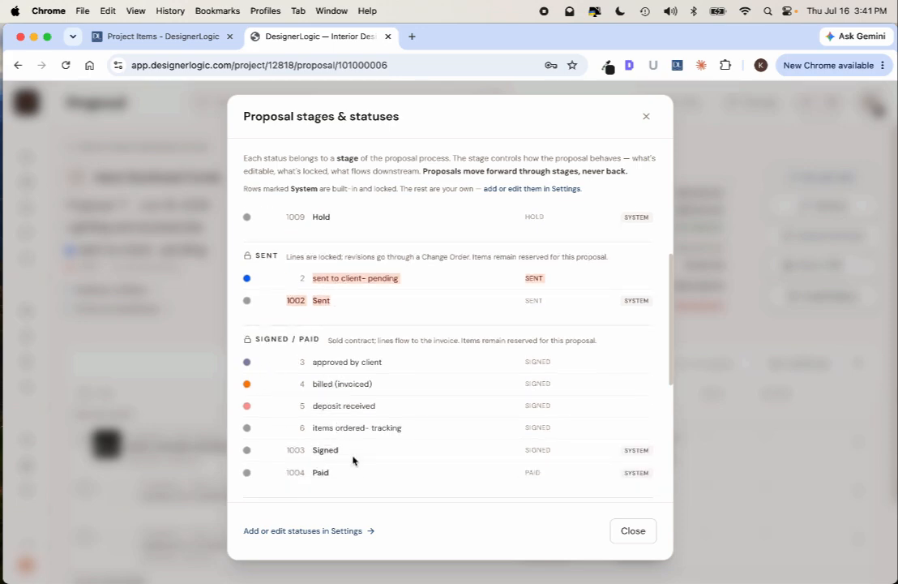
pyautogui.scroll(5, 355, 436)
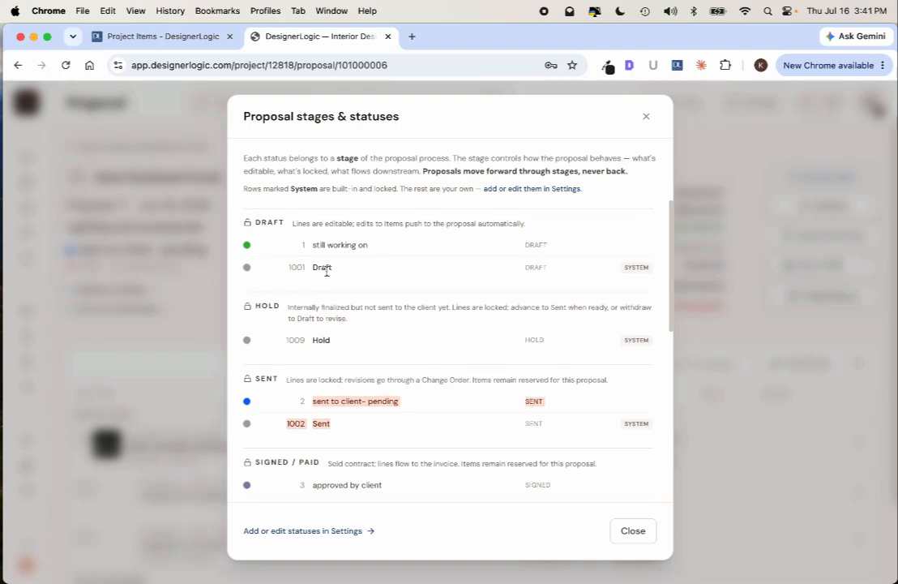
pyautogui.doubleClick(341, 266)
pyautogui.doubleClick(344, 339)
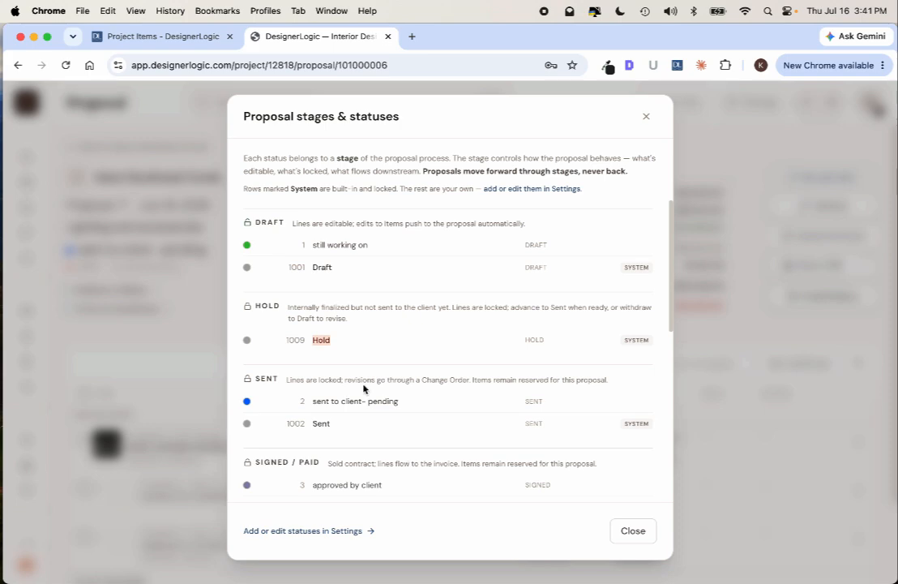
pyautogui.scroll(-3, 364, 386)
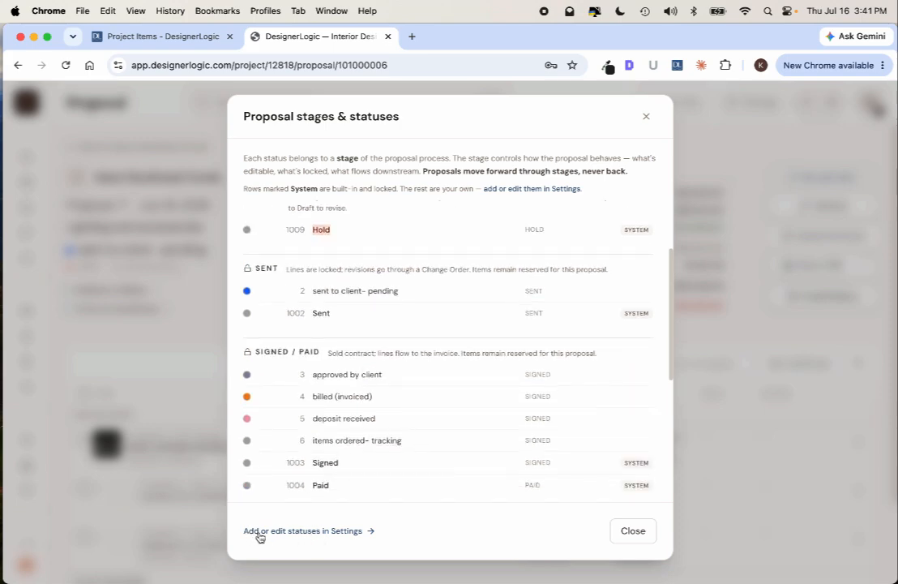
# Open the status settings from the overview and examine the statuses for proposals, invoices and purchase orders.
pyautogui.click(327, 531)
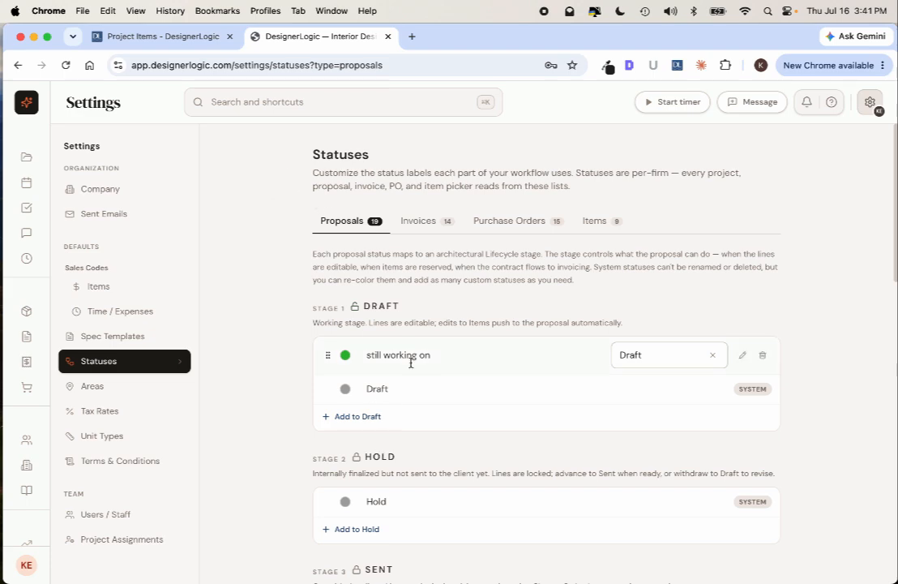
pyautogui.scroll(-5, 411, 361)
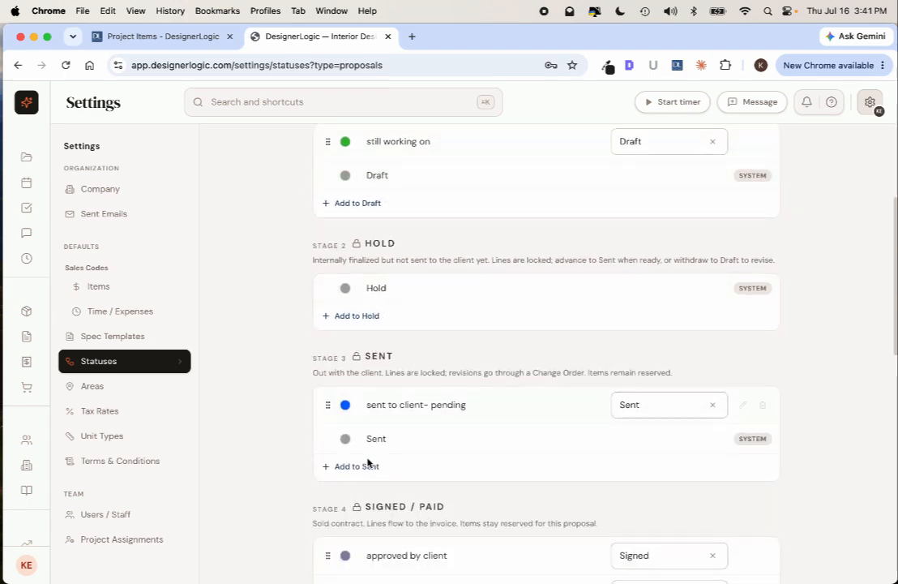
pyautogui.scroll(5, 410, 335)
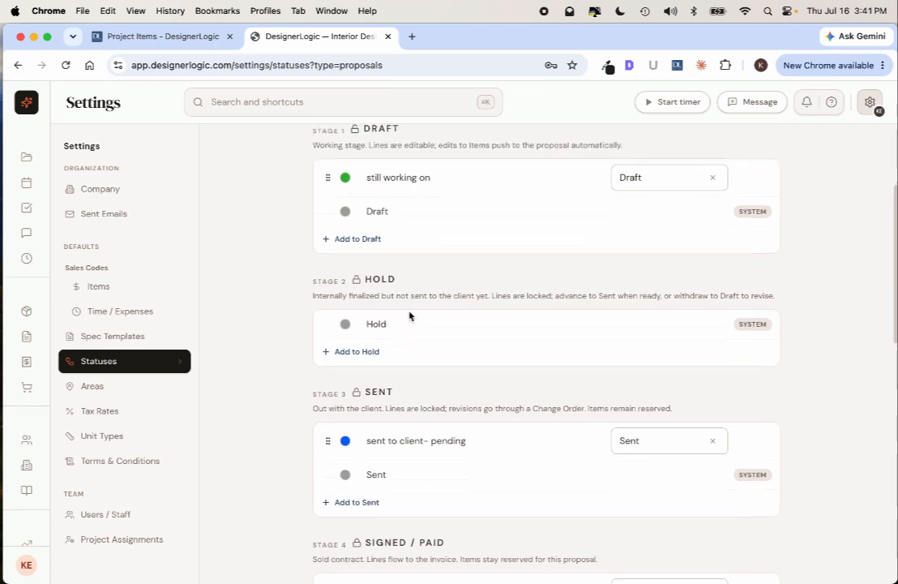
pyautogui.click(422, 224)
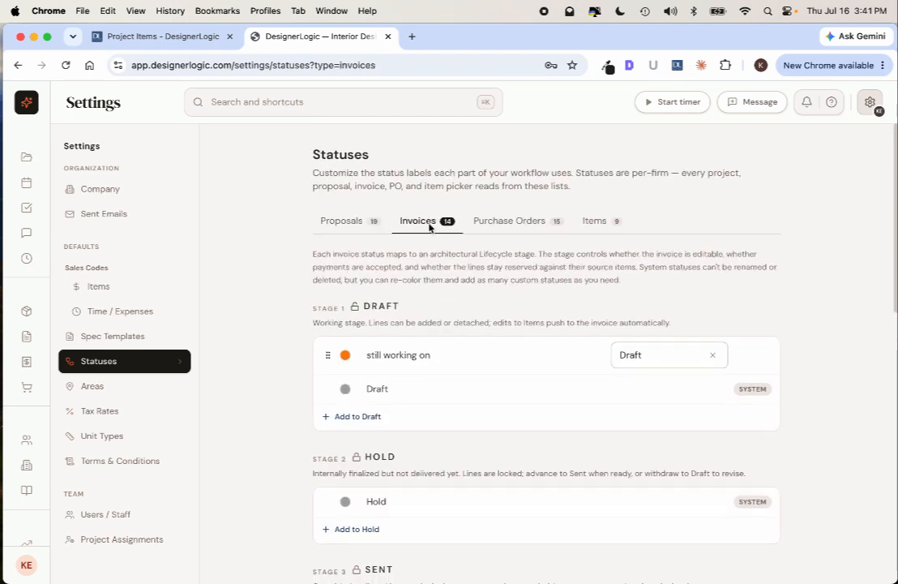
pyautogui.click(502, 227)
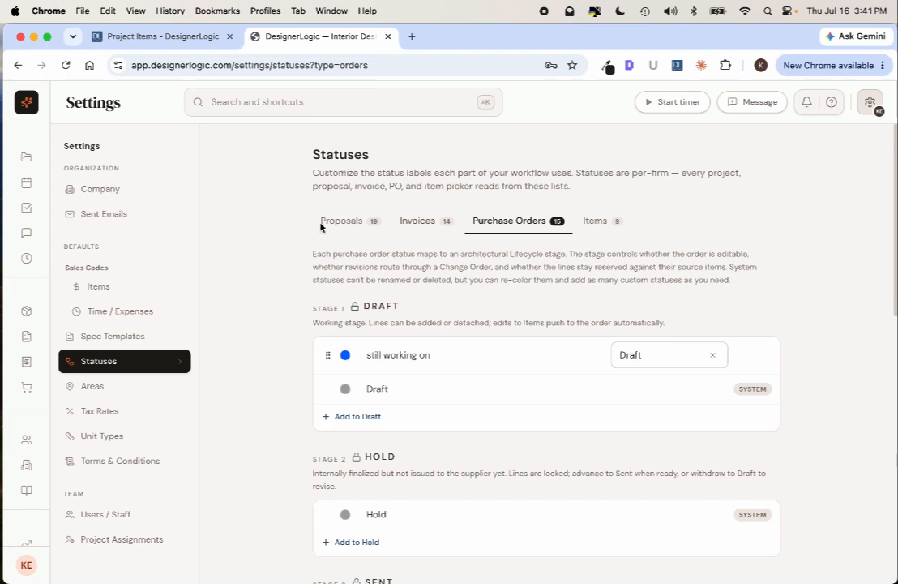
pyautogui.click(362, 224)
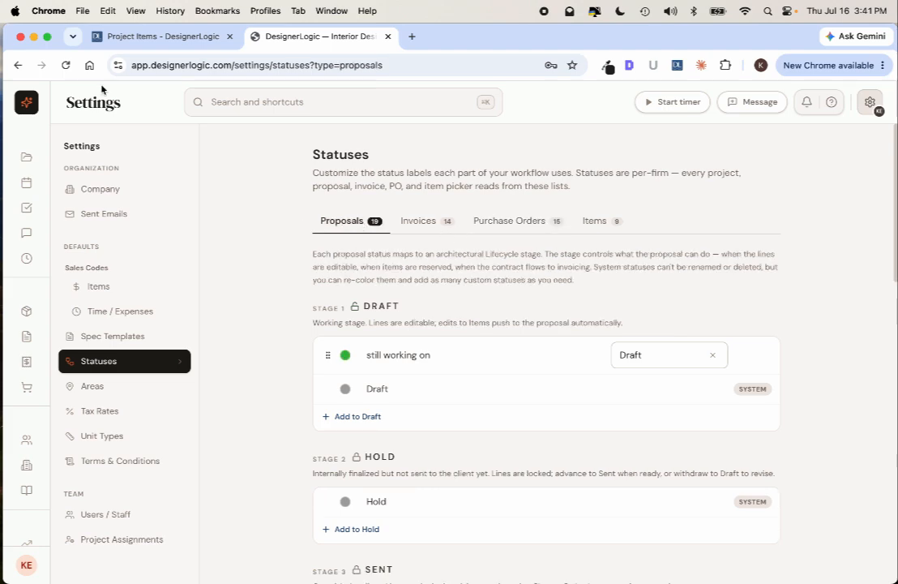
# Return to the proposal and open the source item of the Ravelle Round Chandelier 48" to examine which general fields are locked.
pyautogui.click(18, 64)
pyautogui.scroll(-1, 413, 421)
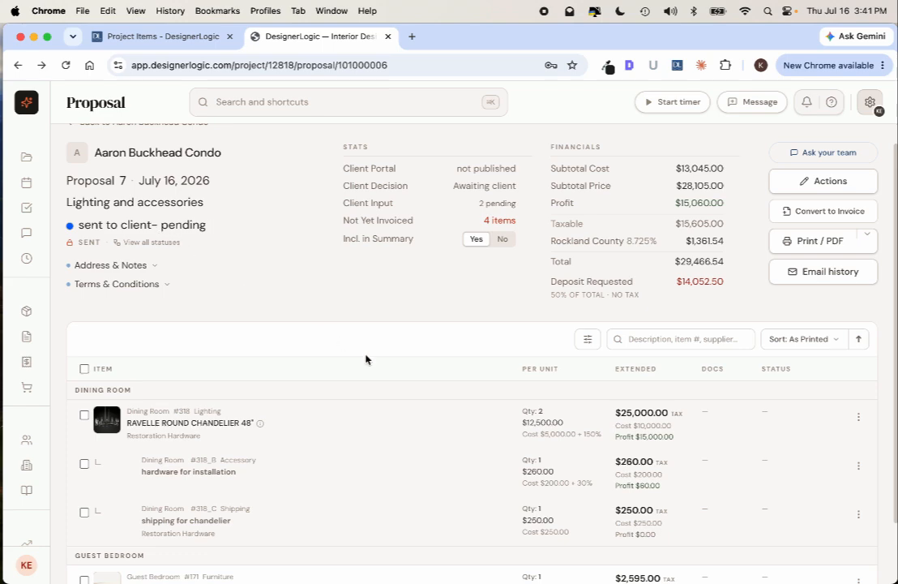
pyautogui.scroll(-3, 366, 360)
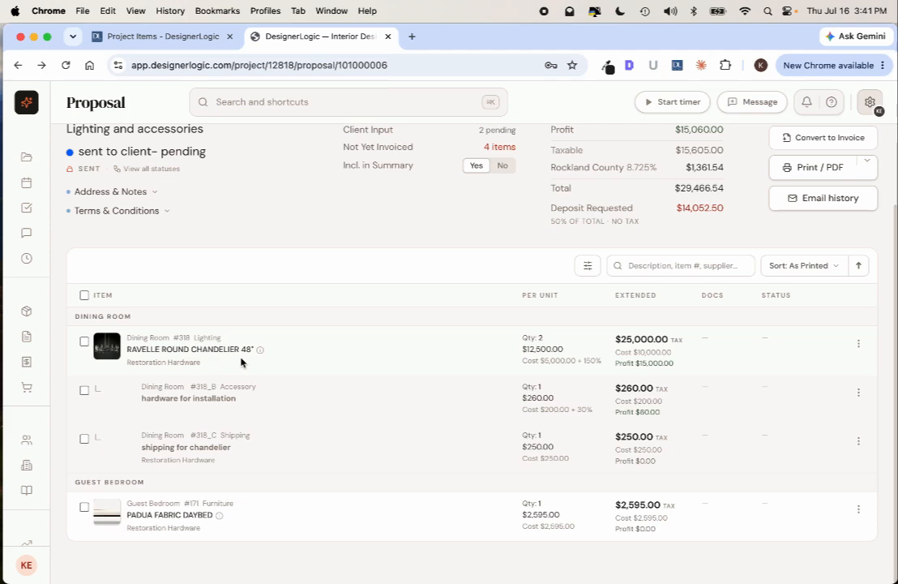
pyautogui.click(858, 343)
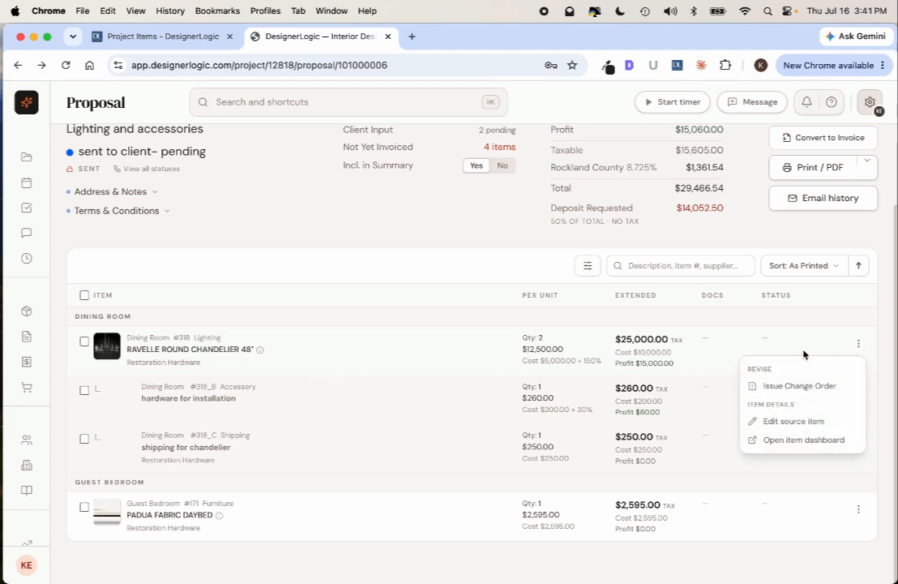
pyautogui.click(770, 423)
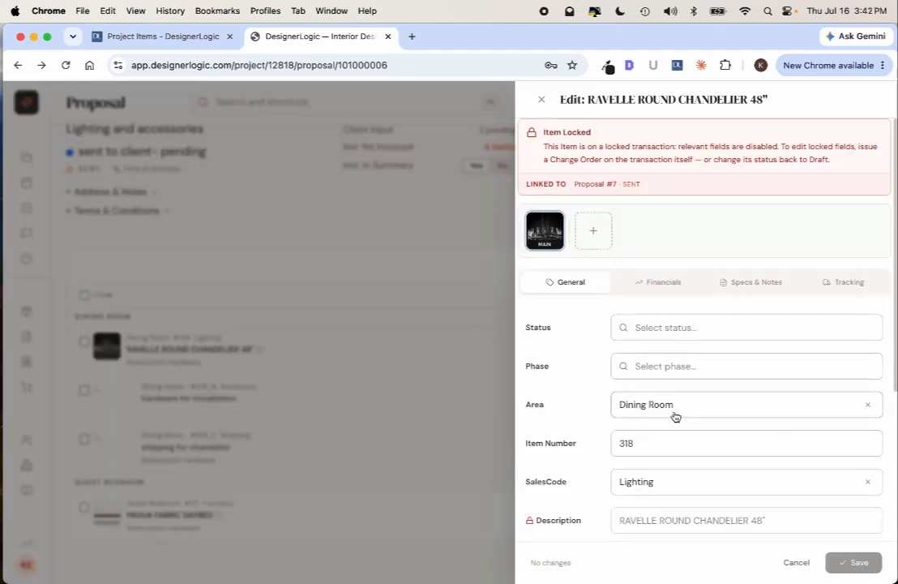
pyautogui.scroll(-2, 676, 415)
pyautogui.scroll(-1, 675, 416)
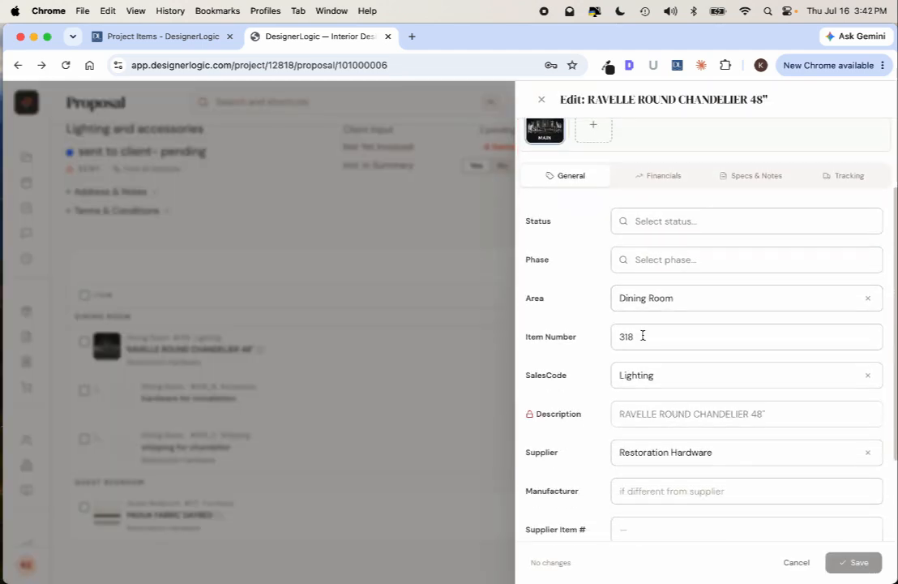
pyautogui.scroll(-3, 625, 328)
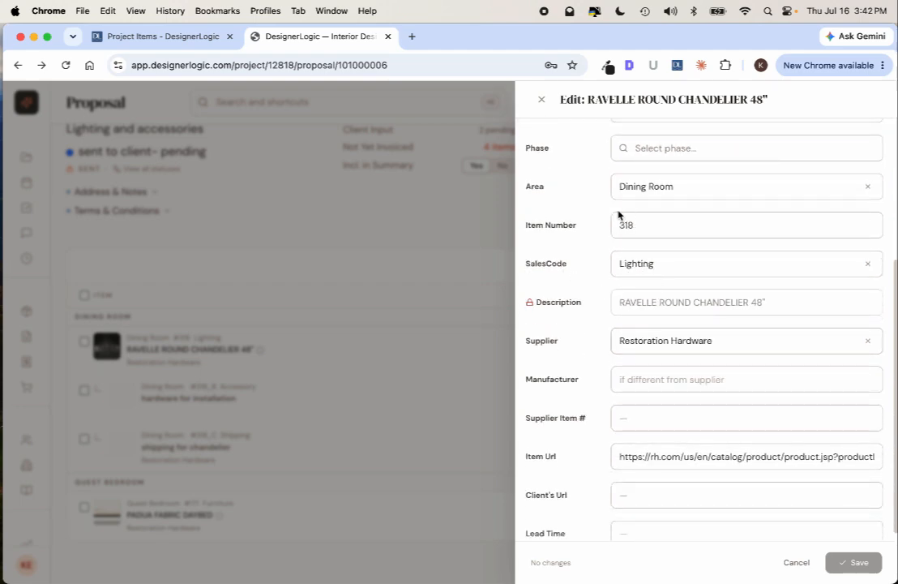
pyautogui.scroll(5, 616, 199)
# Examine the chandelier's financial fields, recheck its general fields, and cancel editing the item.
pyautogui.click(662, 281)
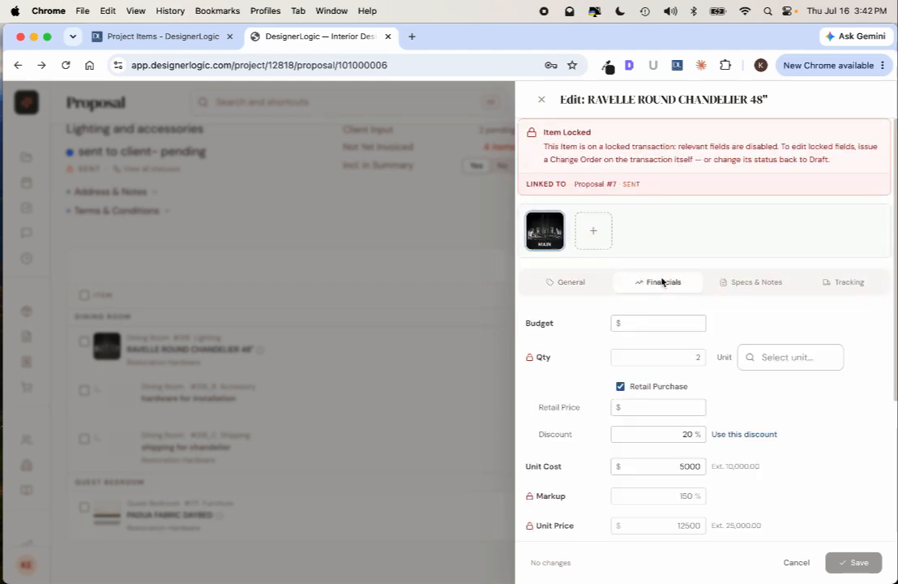
pyautogui.scroll(-2, 595, 387)
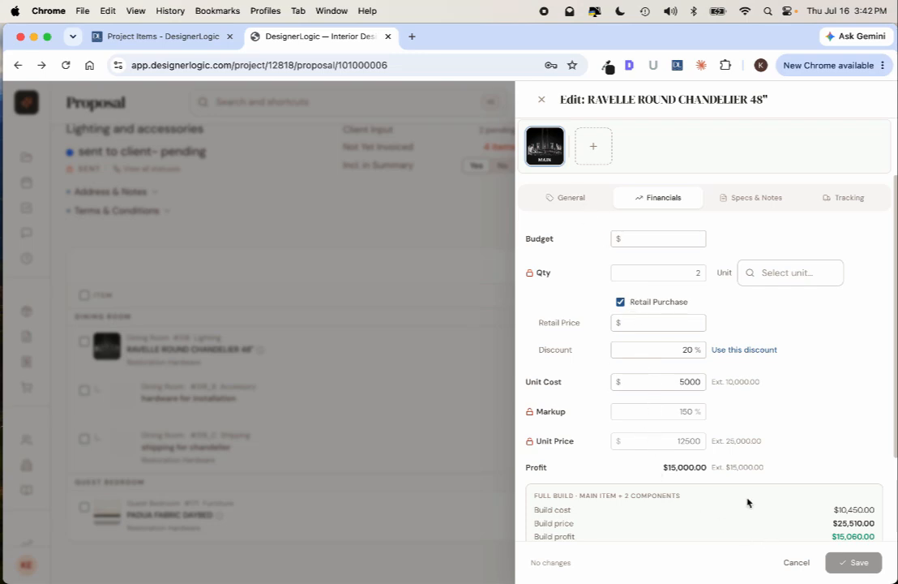
pyautogui.scroll(-3, 647, 409)
pyautogui.scroll(5, 648, 408)
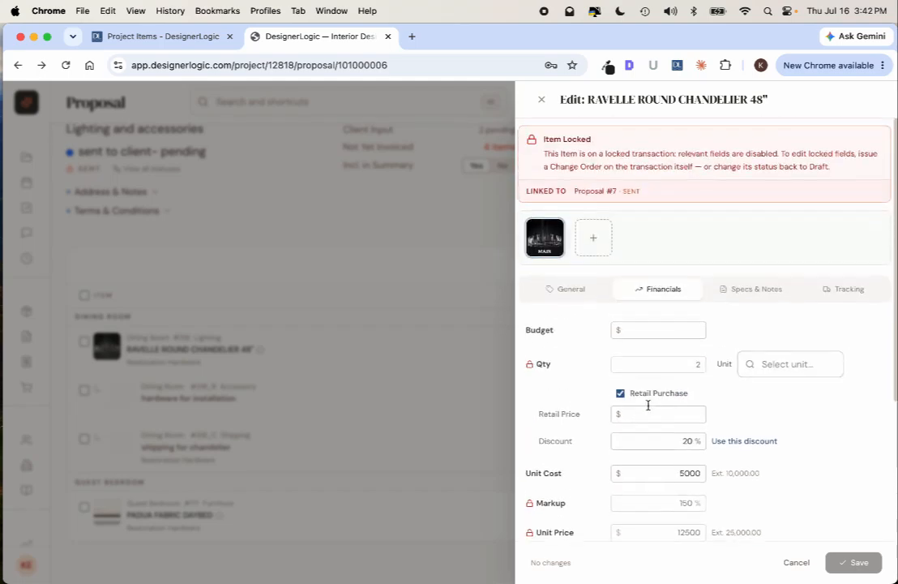
pyautogui.click(571, 285)
pyautogui.scroll(-2, 653, 258)
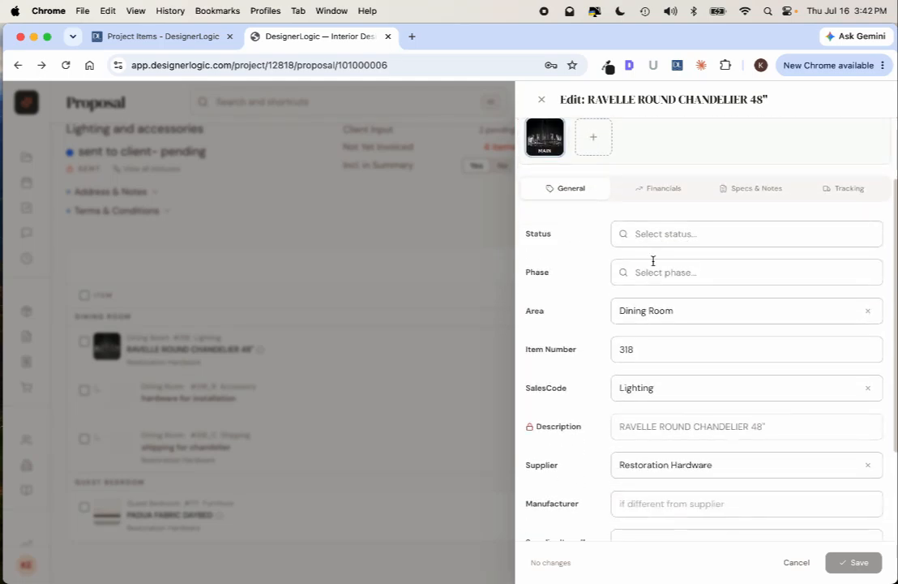
pyautogui.scroll(-3, 611, 491)
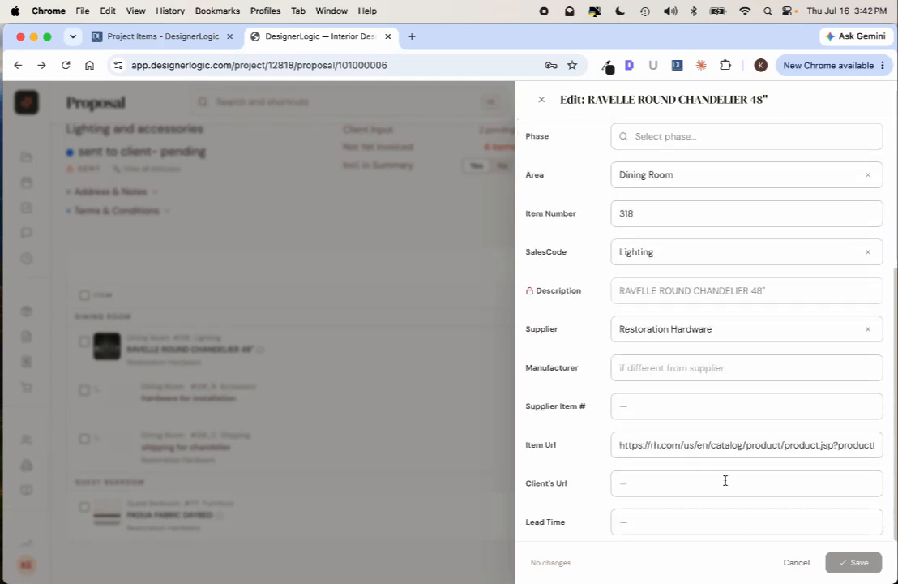
pyautogui.click(796, 562)
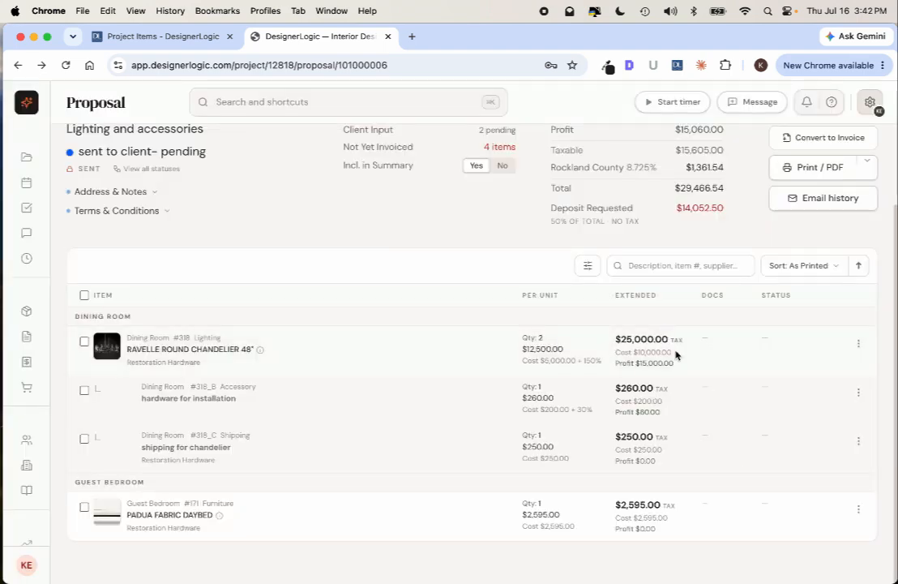
# Start a change order for the Ravelle Round Chandelier 48" line with the change reason Client-initiated.
pyautogui.click(858, 345)
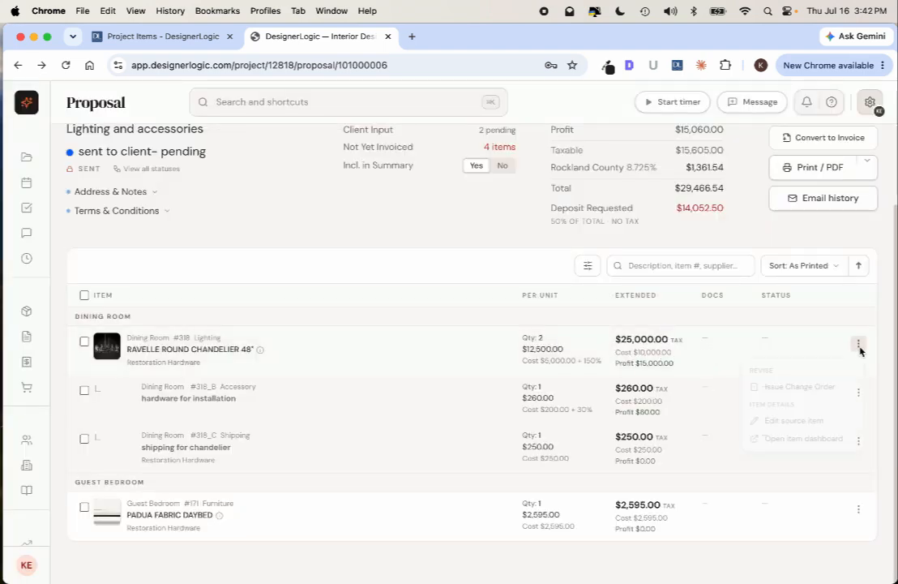
pyautogui.click(796, 388)
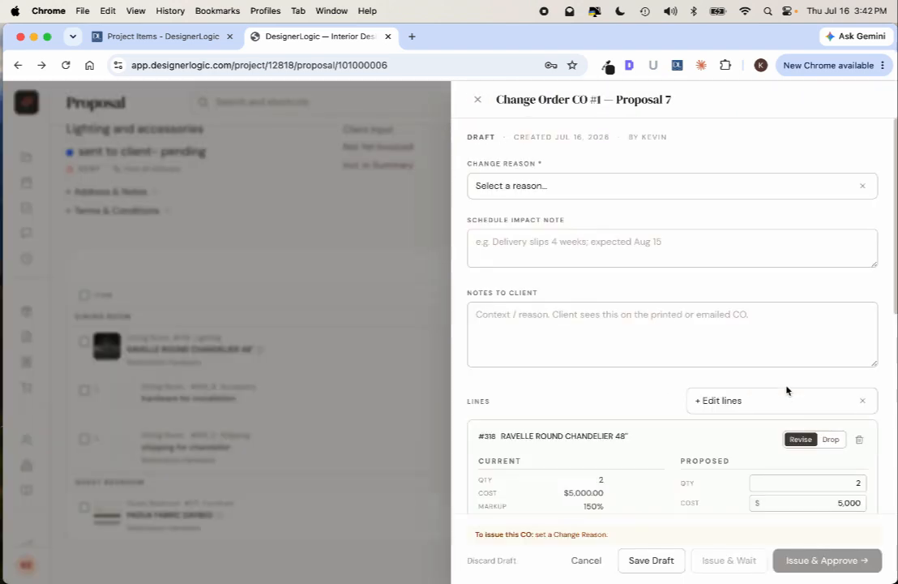
pyautogui.click(557, 187)
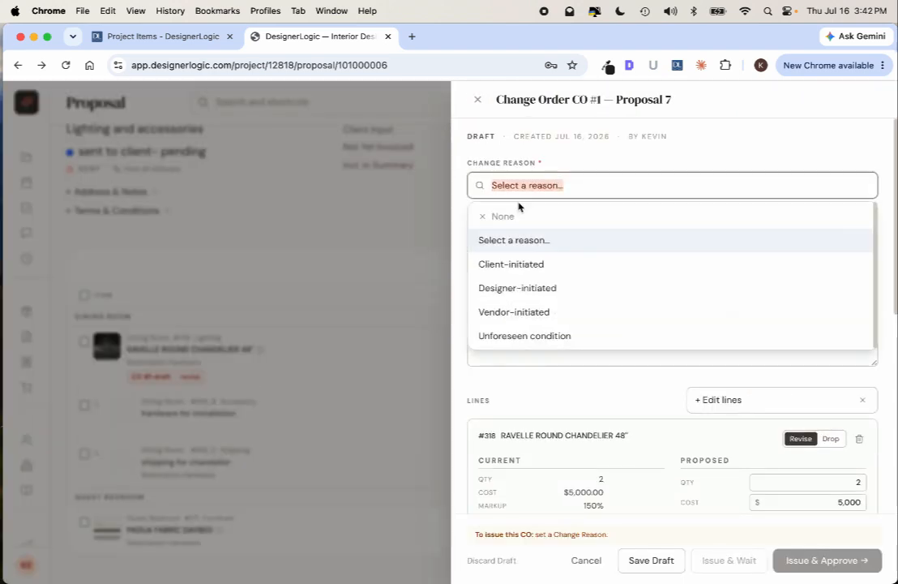
pyautogui.click(514, 265)
# Set the chandelier's proposed markup to 100% in the change order.
pyautogui.scroll(-2, 615, 318)
pyautogui.scroll(-5, 617, 320)
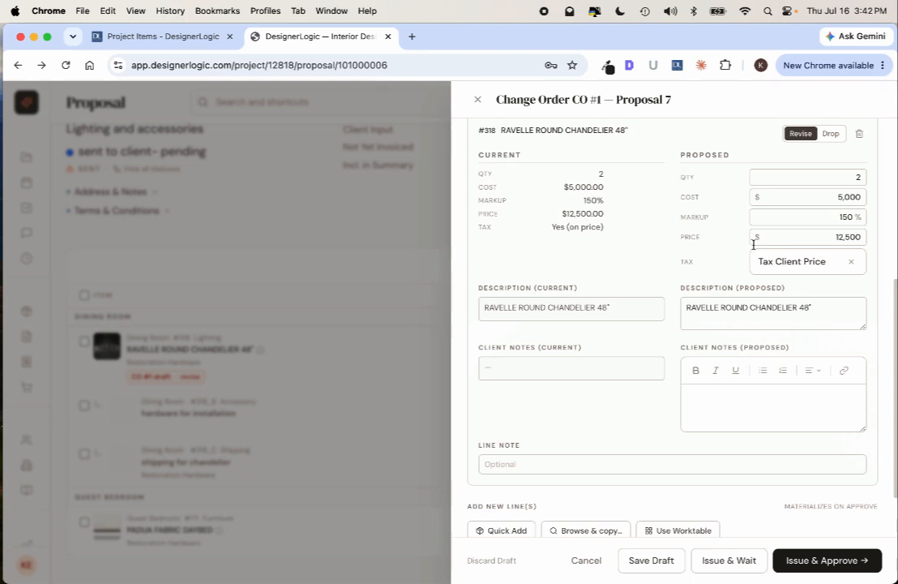
pyautogui.click(835, 216)
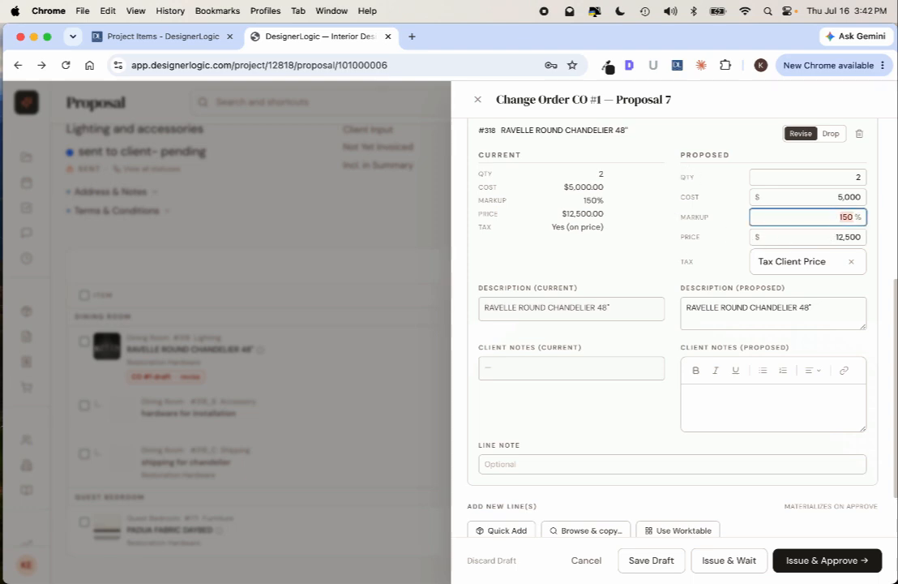
pyautogui.write('100')
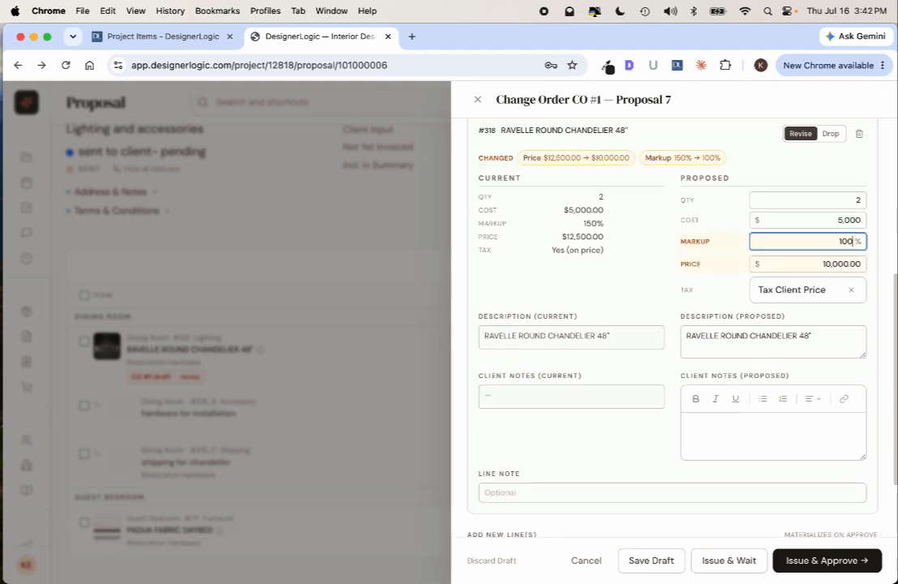
pyautogui.press('Tab')
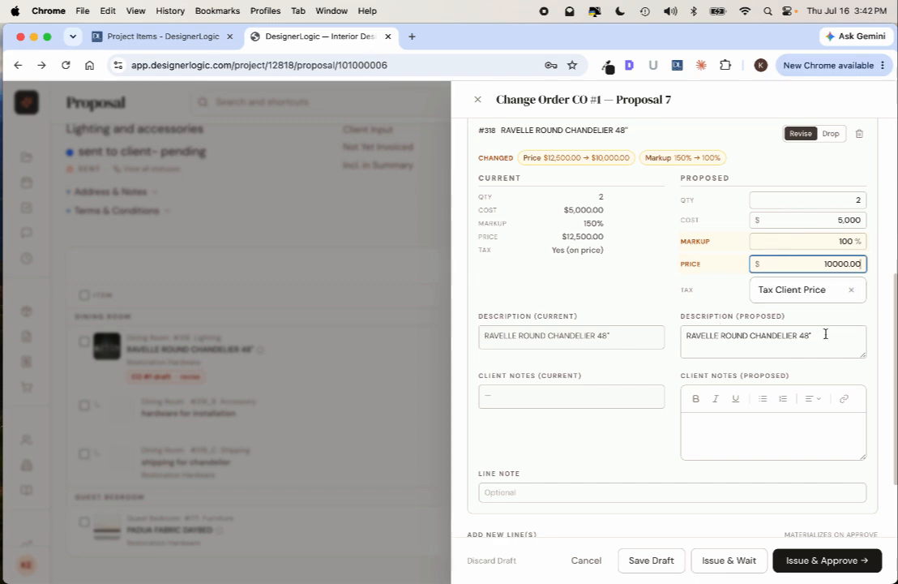
# Review the change order's total price impact and issue it to wait for the client's approval.
pyautogui.scroll(-3, 695, 391)
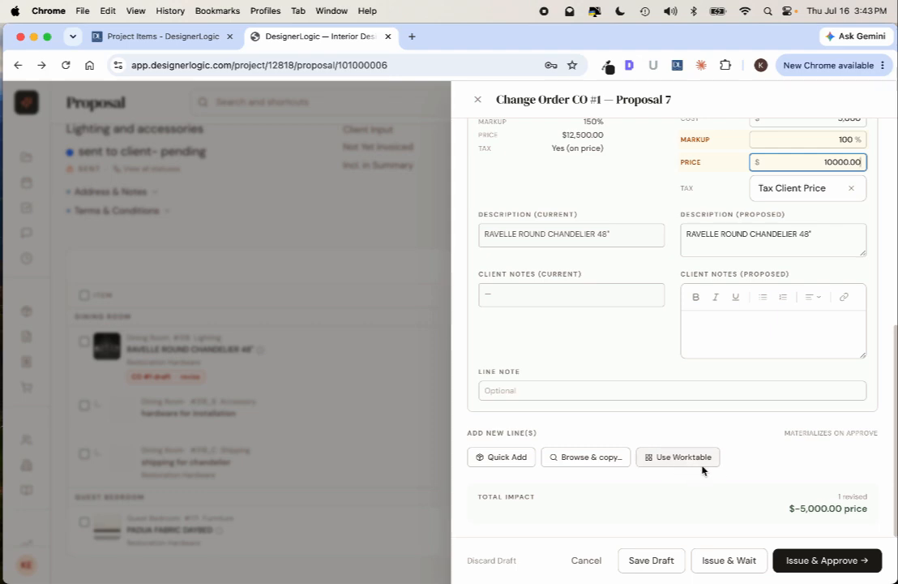
pyautogui.moveTo(791, 509); pyautogui.dragTo(848, 499)
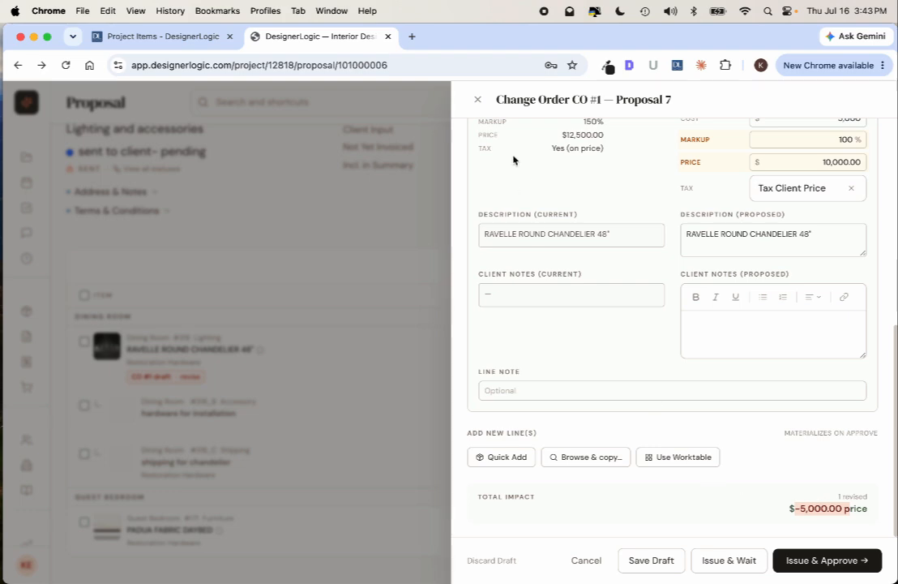
pyautogui.scroll(2, 607, 184)
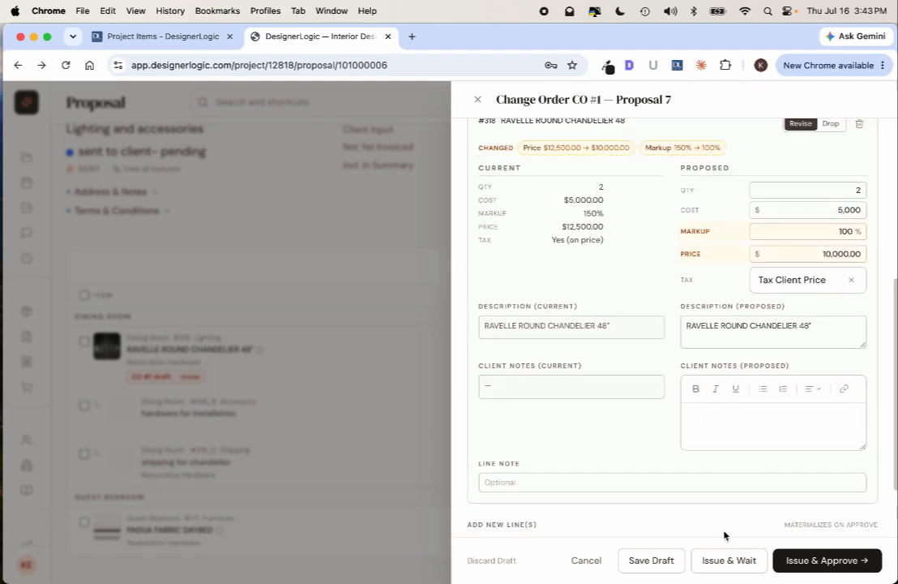
pyautogui.click(728, 560)
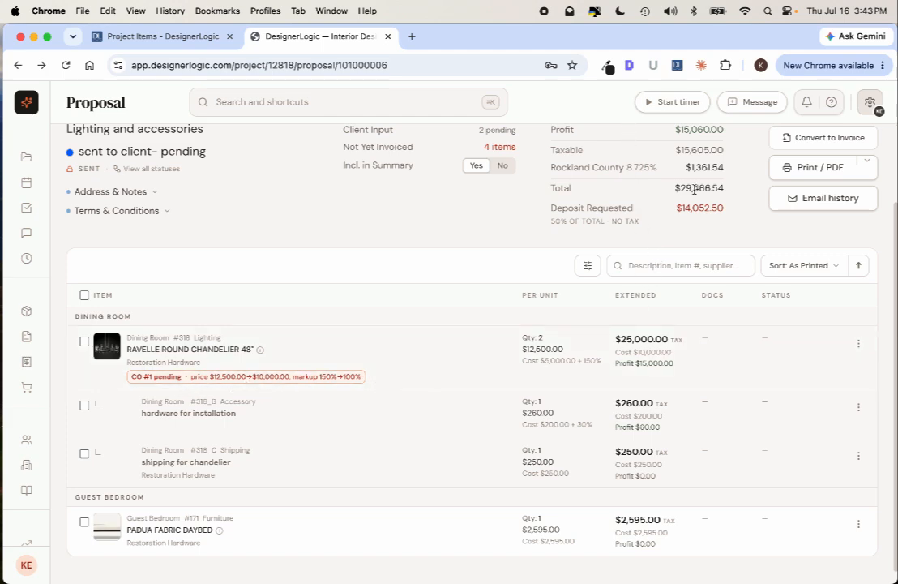
# Open the chandelier's pending change order and mark it approved, with the approval received in person.
pyautogui.scroll(3, 319, 371)
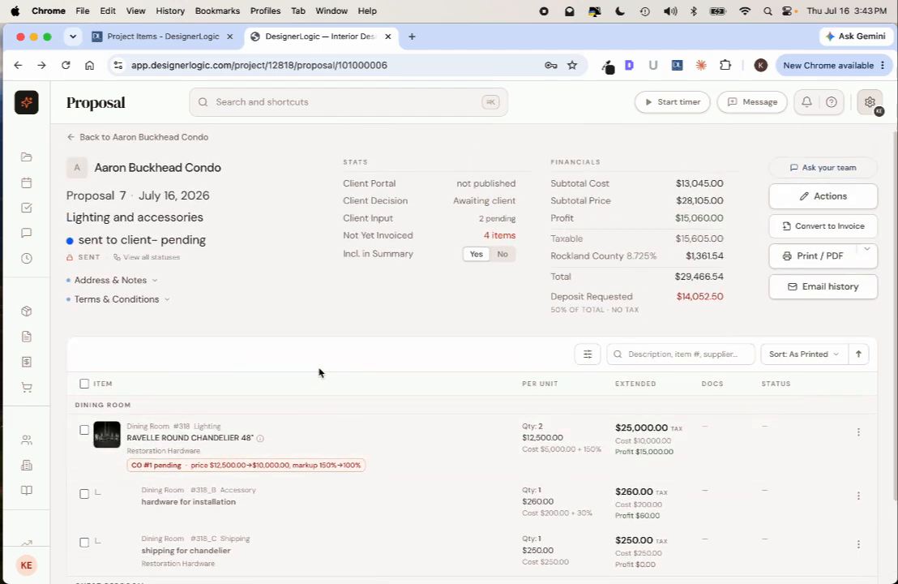
pyautogui.click(230, 467)
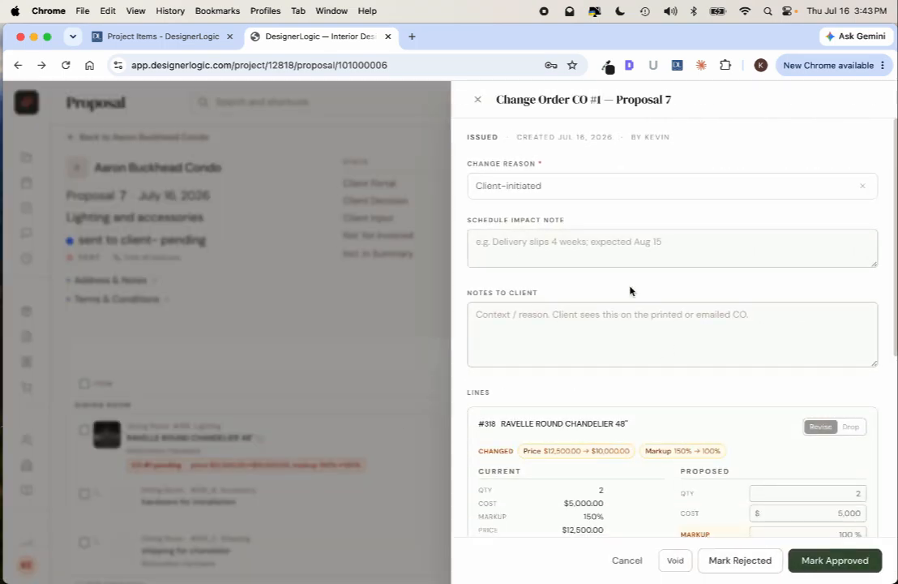
pyautogui.scroll(-5, 697, 483)
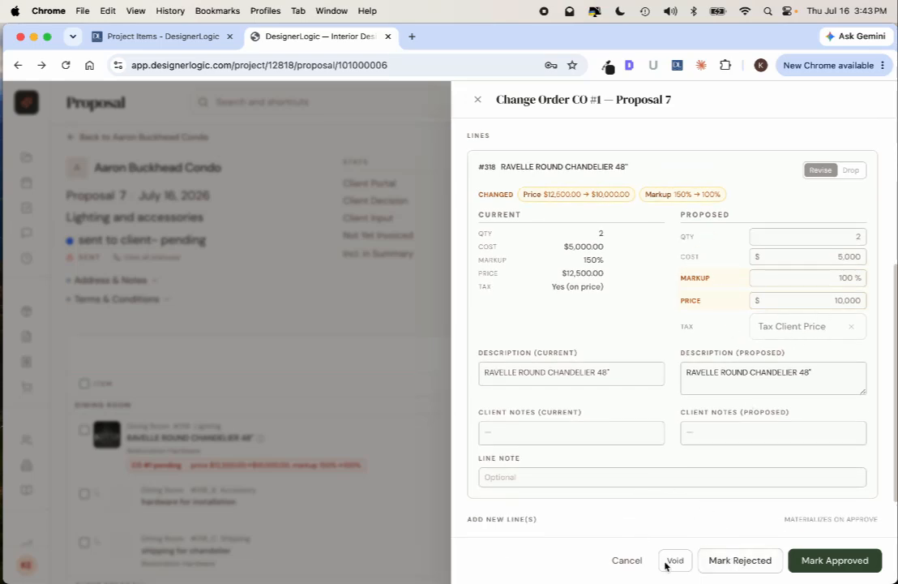
pyautogui.click(829, 567)
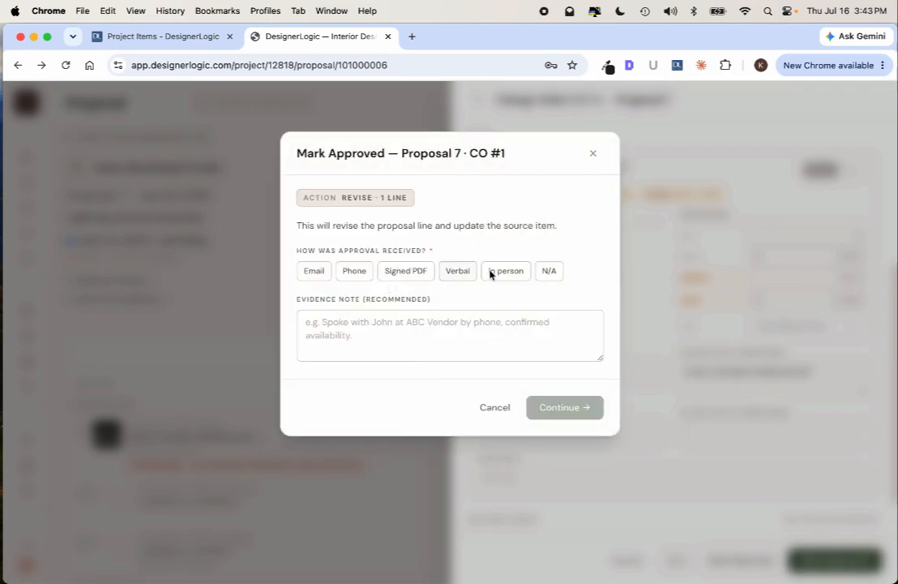
pyautogui.click(504, 271)
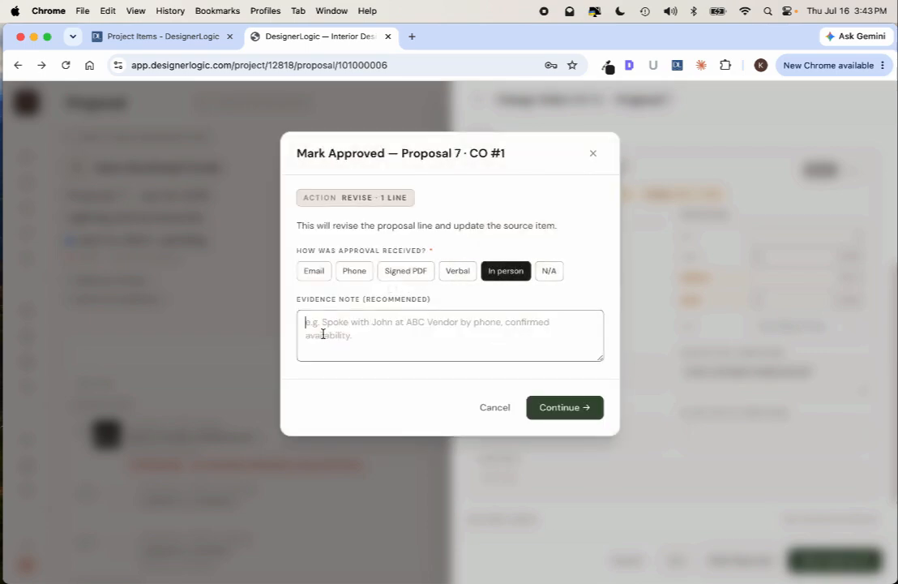
pyautogui.click(566, 411)
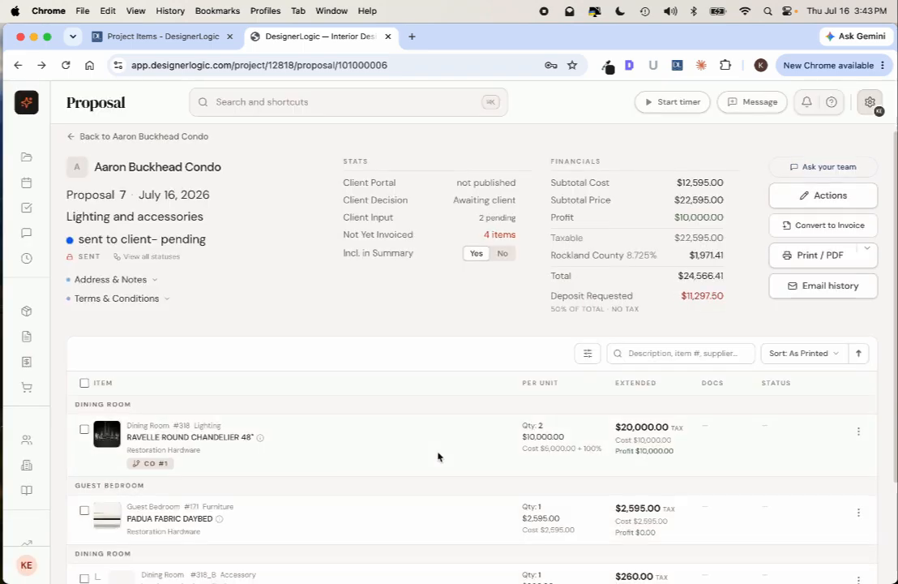
# Examine the proposal's revised financials and lines, then view the details of the chandelier's approved change order and close it.
pyautogui.scroll(-2, 437, 455)
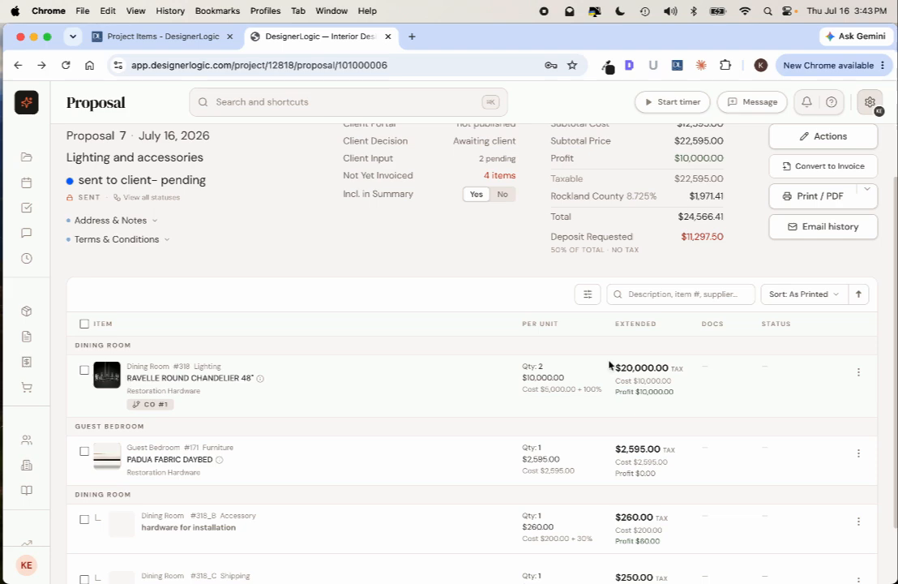
pyautogui.scroll(2, 664, 202)
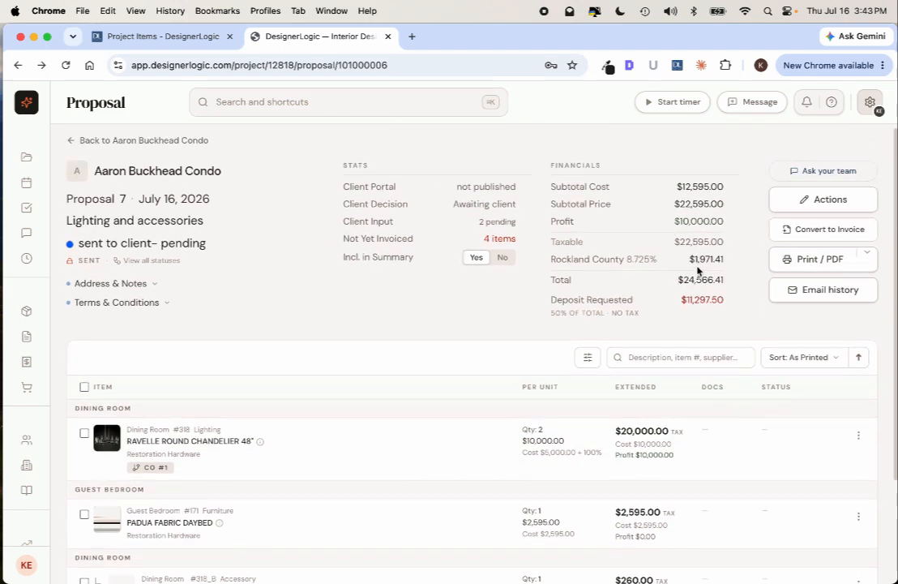
pyautogui.scroll(-3, 479, 430)
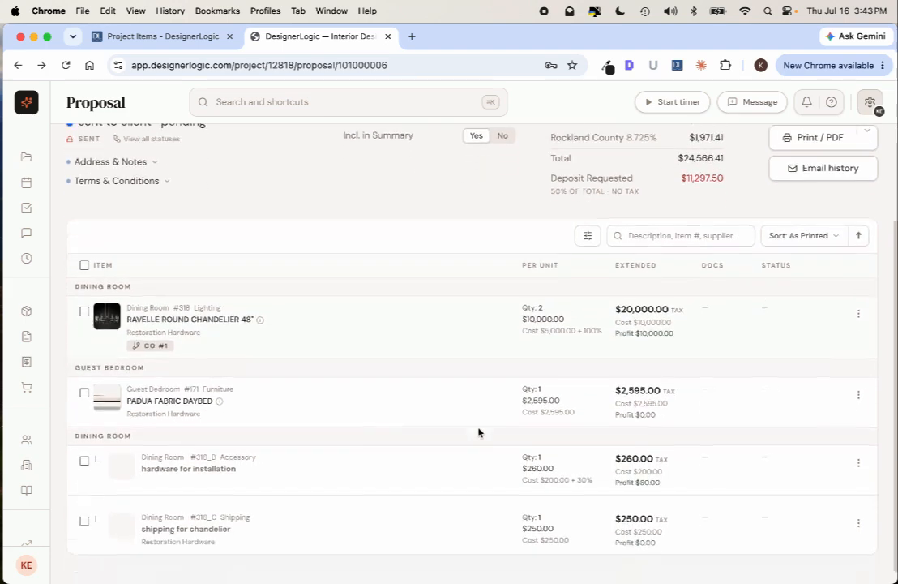
pyautogui.click(150, 346)
pyautogui.scroll(-5, 576, 445)
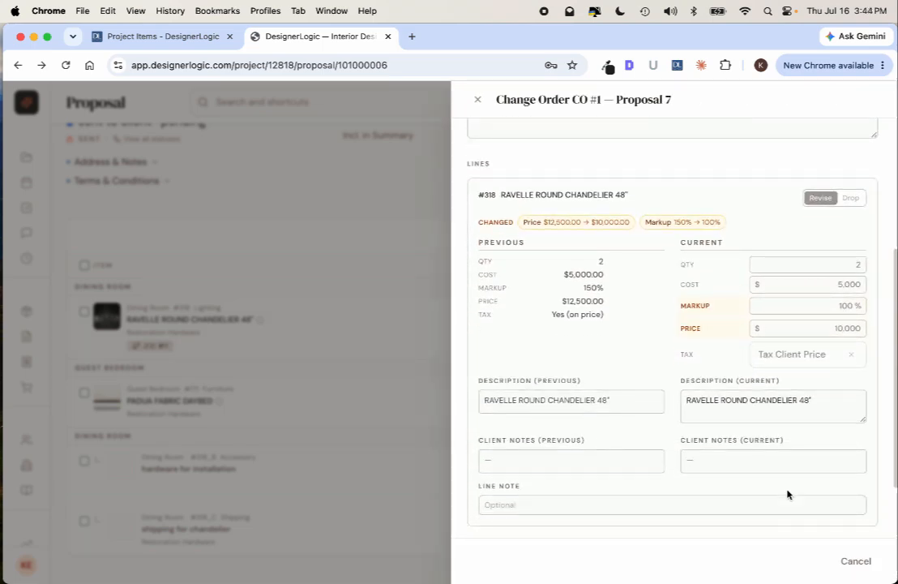
pyautogui.click(856, 561)
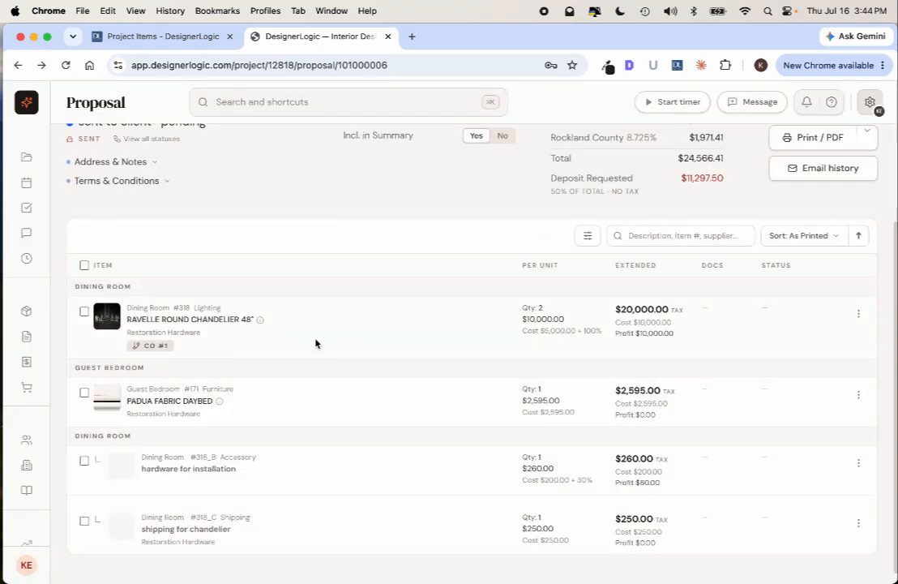
# Open the chandelier's item dashboard from the proposal and examine its change order history.
pyautogui.click(259, 320)
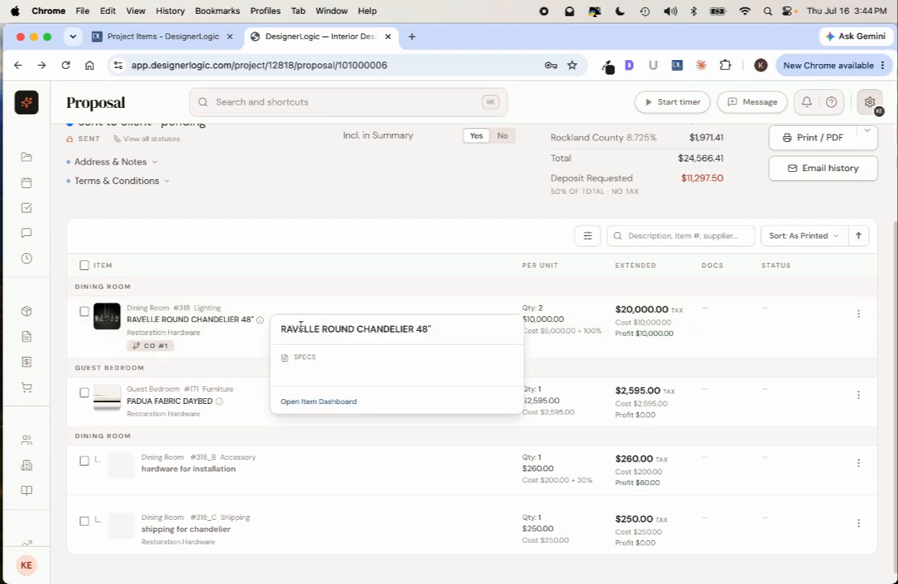
pyautogui.click(304, 401)
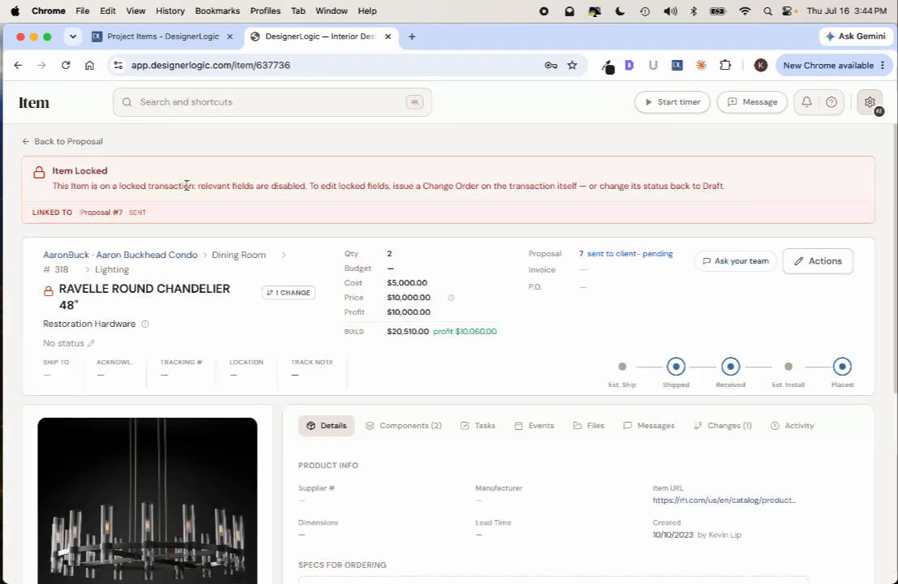
pyautogui.click(721, 428)
pyautogui.scroll(-3, 721, 436)
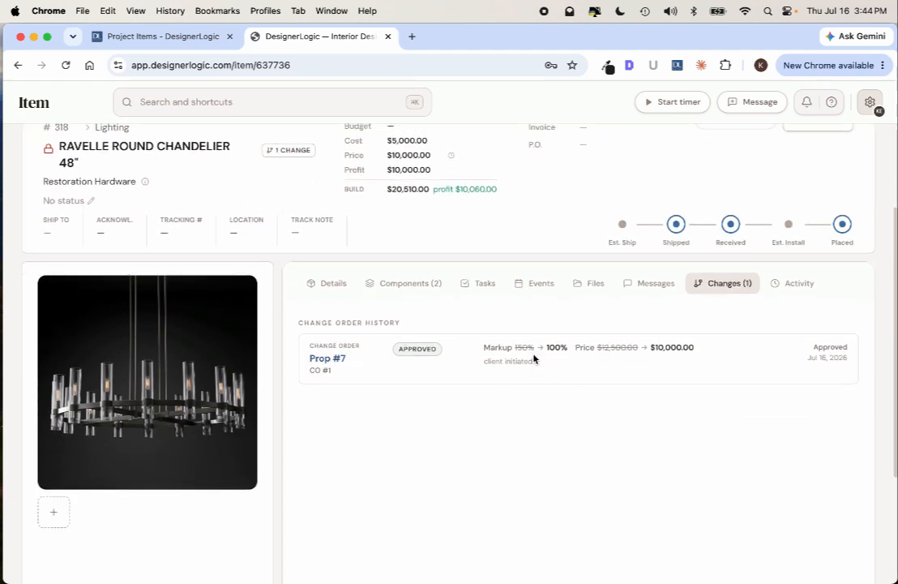
pyautogui.scroll(3, 534, 357)
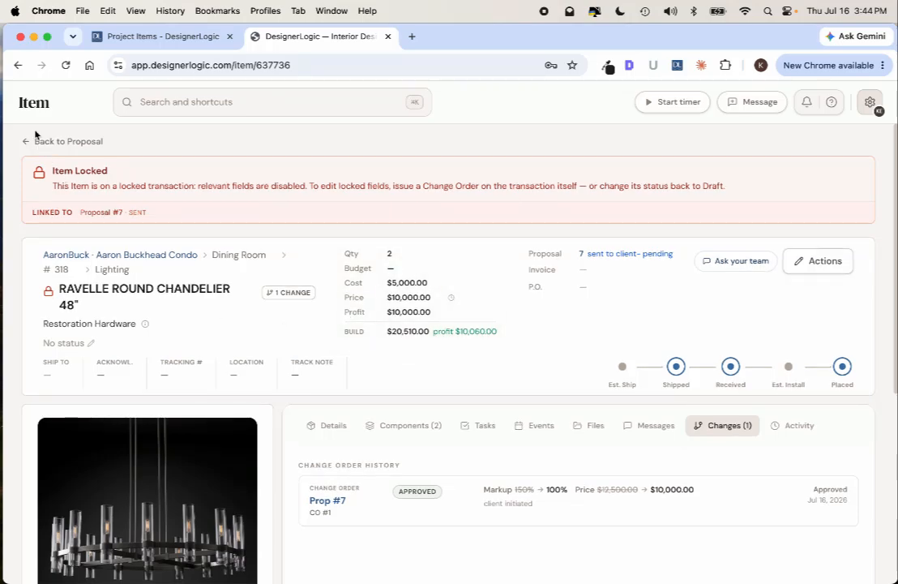
# Return to the proposal and examine its item lines, totals and the revision options for the Padua Fabric Daybed.
pyautogui.click(54, 141)
pyautogui.scroll(-3, 411, 442)
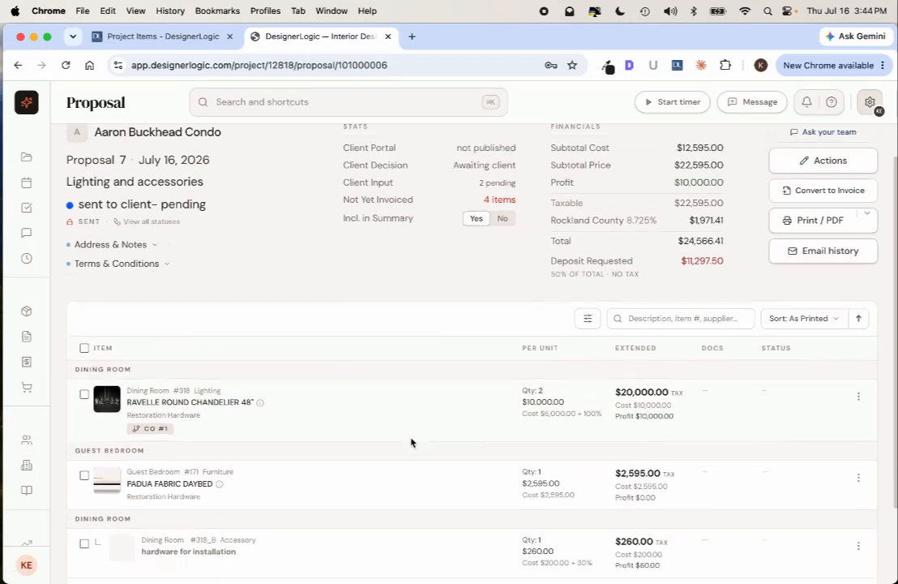
pyautogui.scroll(3, 411, 442)
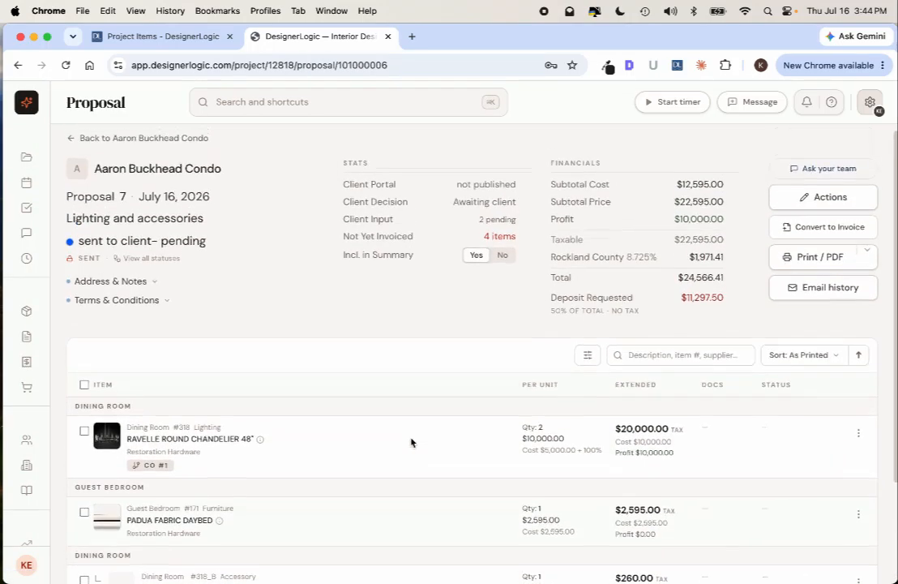
pyautogui.scroll(-3, 411, 442)
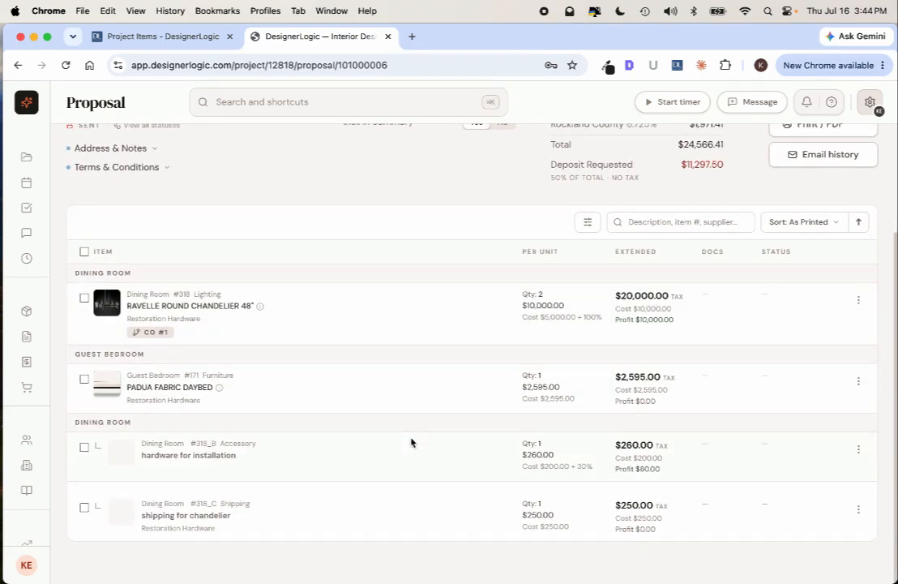
pyautogui.scroll(4, 411, 442)
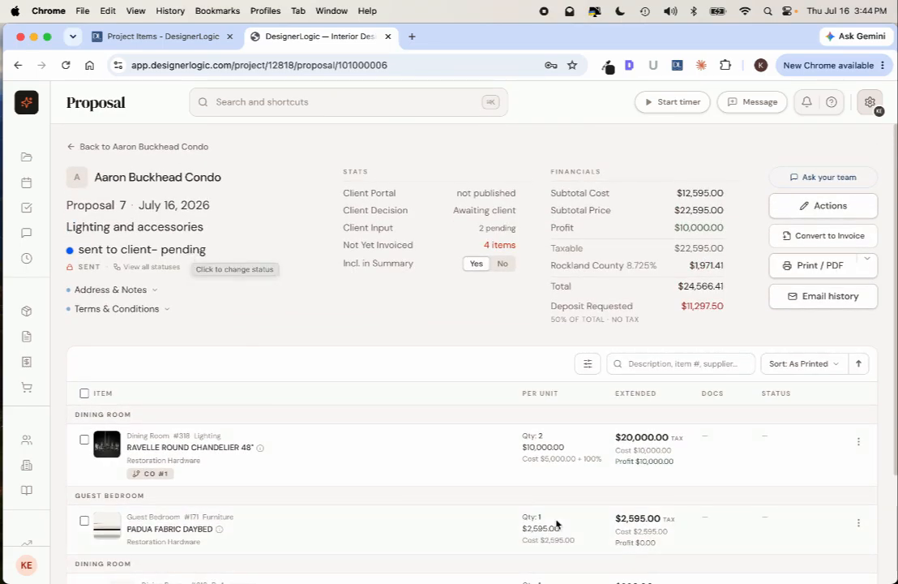
pyautogui.scroll(-4, 568, 518)
pyautogui.click(861, 384)
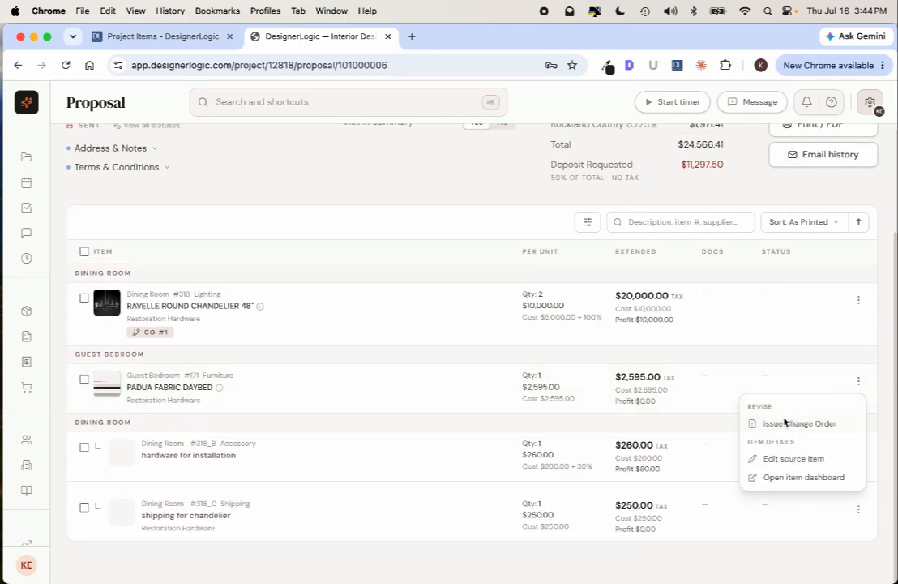
pyautogui.click(734, 360)
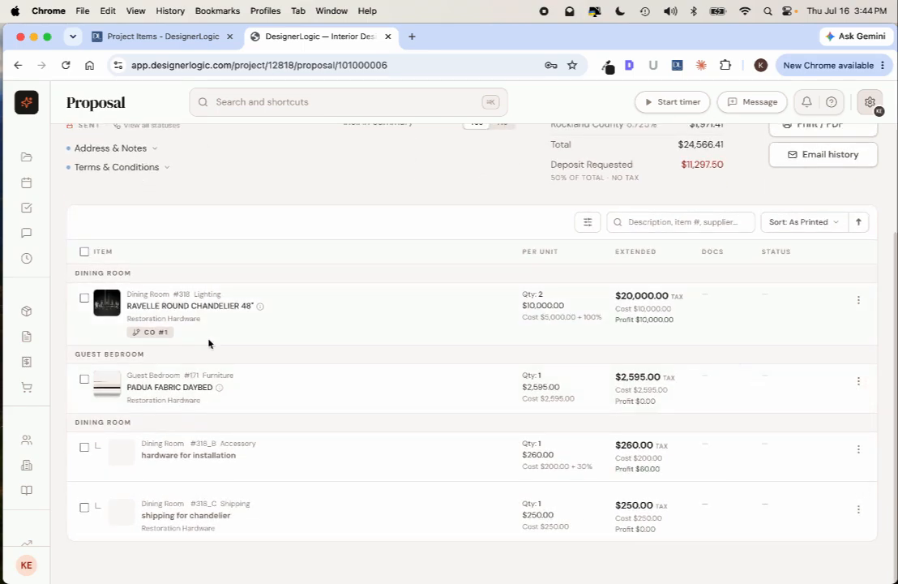
# Change the proposal's status to "still working on" and withdraw it to Draft.
pyautogui.scroll(4, 208, 343)
pyautogui.click(176, 252)
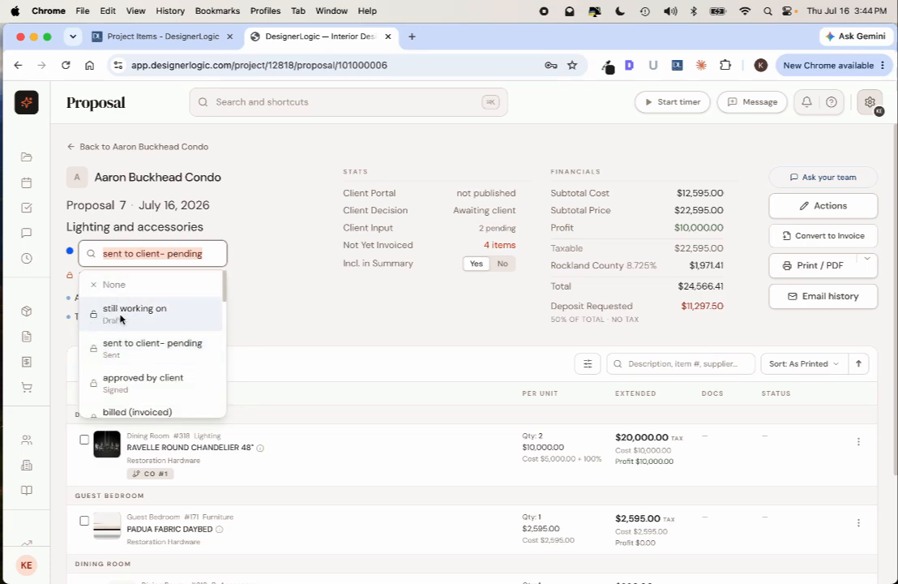
pyautogui.click(130, 311)
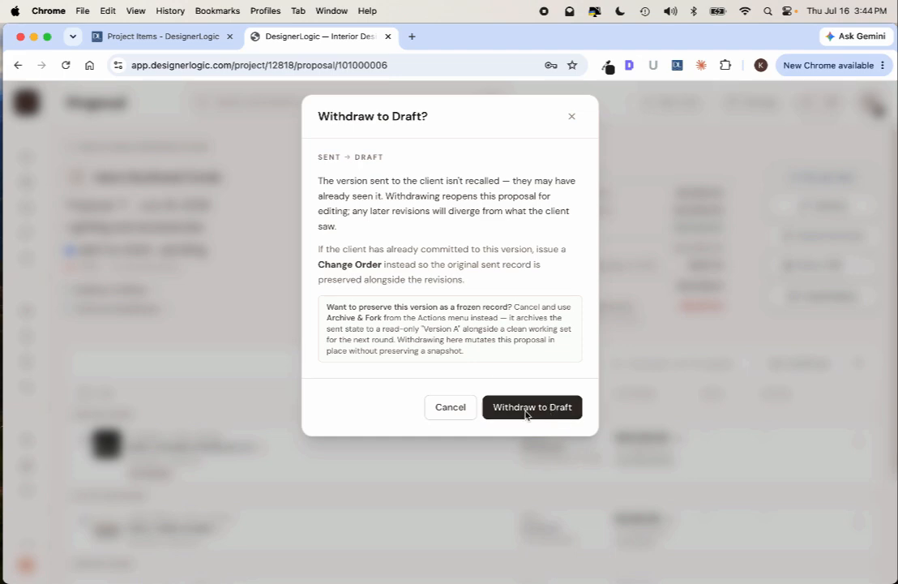
pyautogui.click(448, 409)
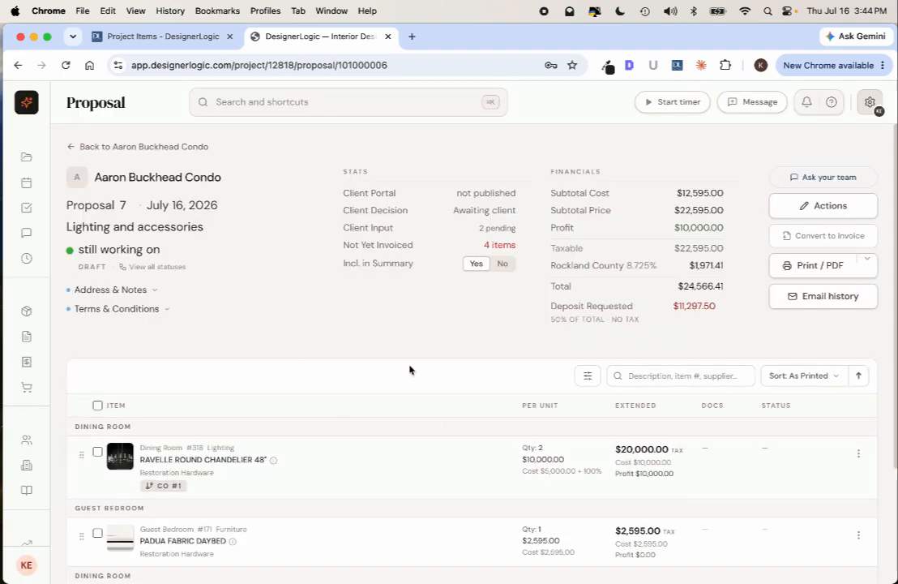
# Create an alternate for the Padua Fabric Daybed line by copying the item.
pyautogui.scroll(-5, 302, 403)
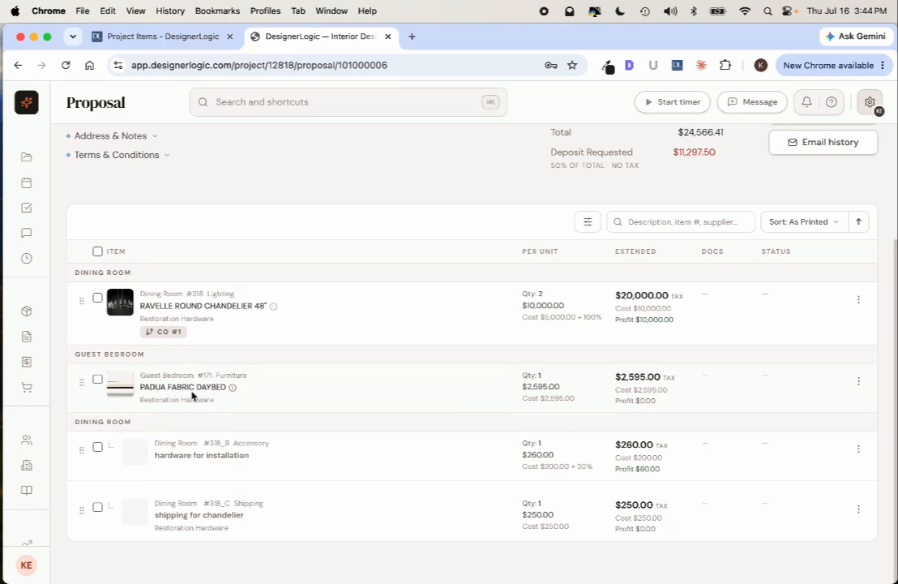
pyautogui.click(859, 381)
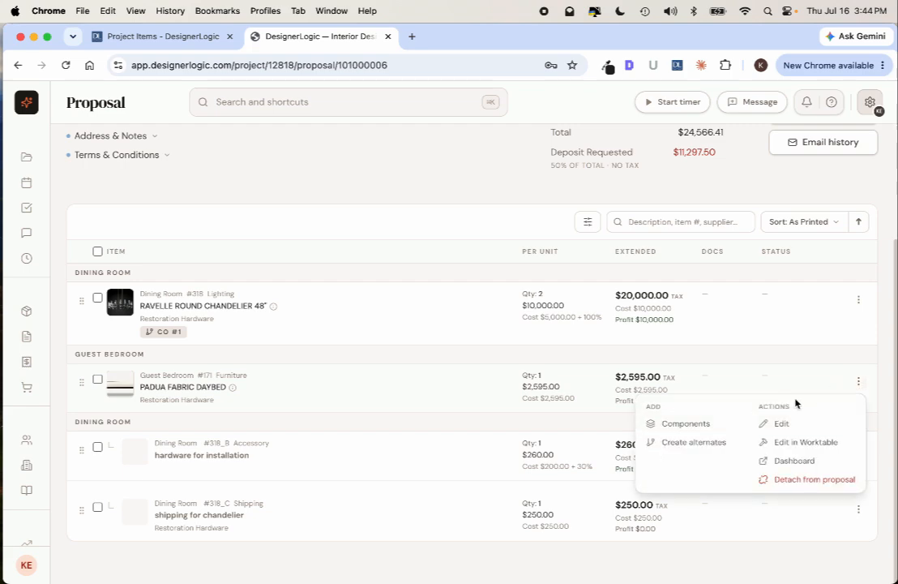
pyautogui.click(686, 444)
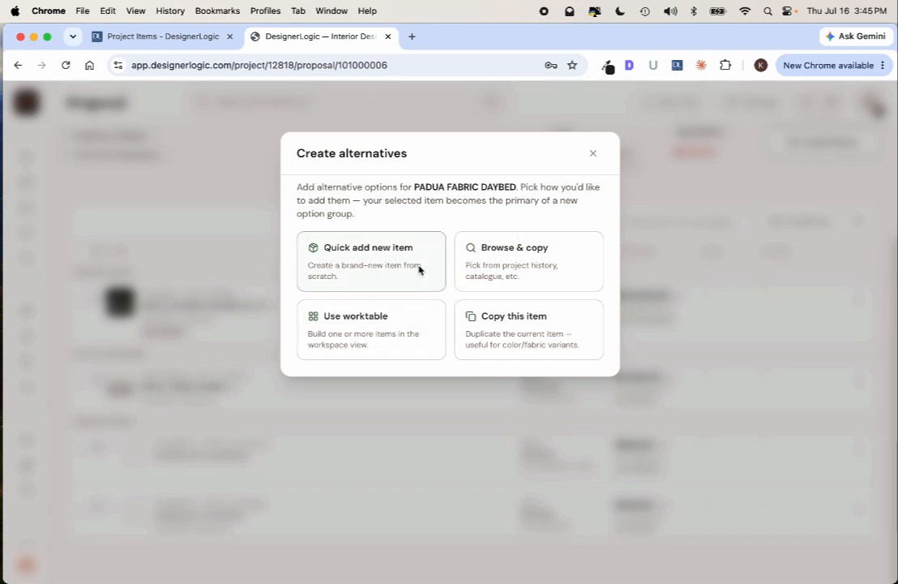
pyautogui.click(507, 331)
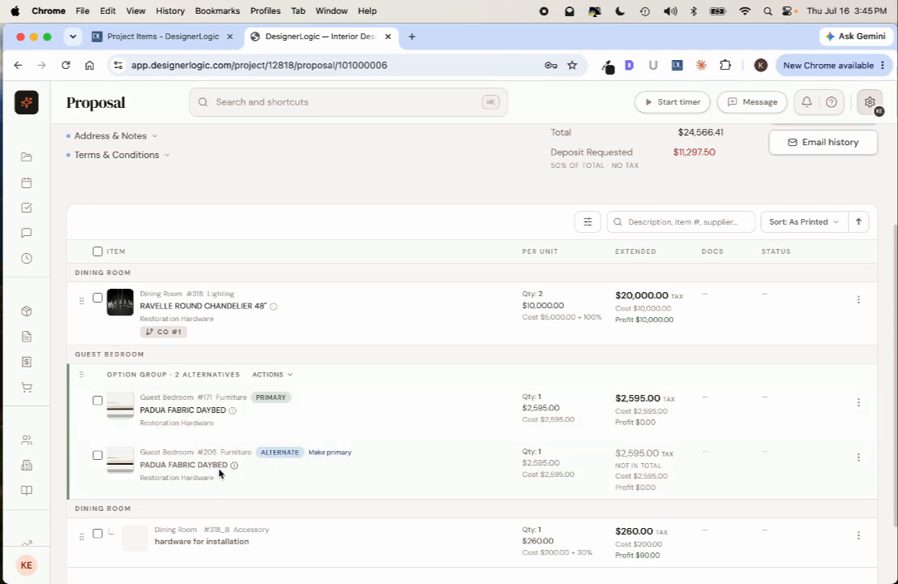
# Change the alternate daybed's description to "PADUA FABRIC DAYBED--zinc" and save the item.
pyautogui.click(858, 458)
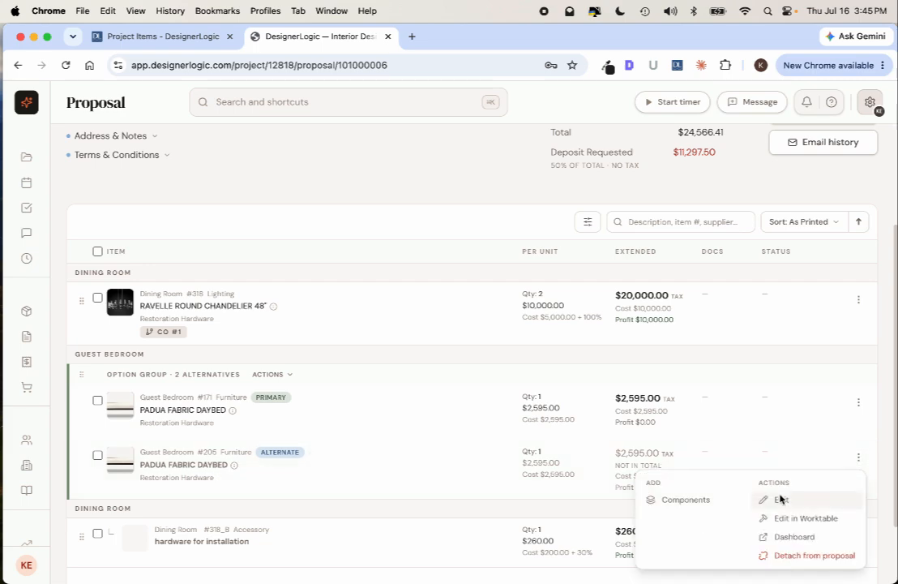
pyautogui.click(780, 499)
pyautogui.scroll(-4, 613, 324)
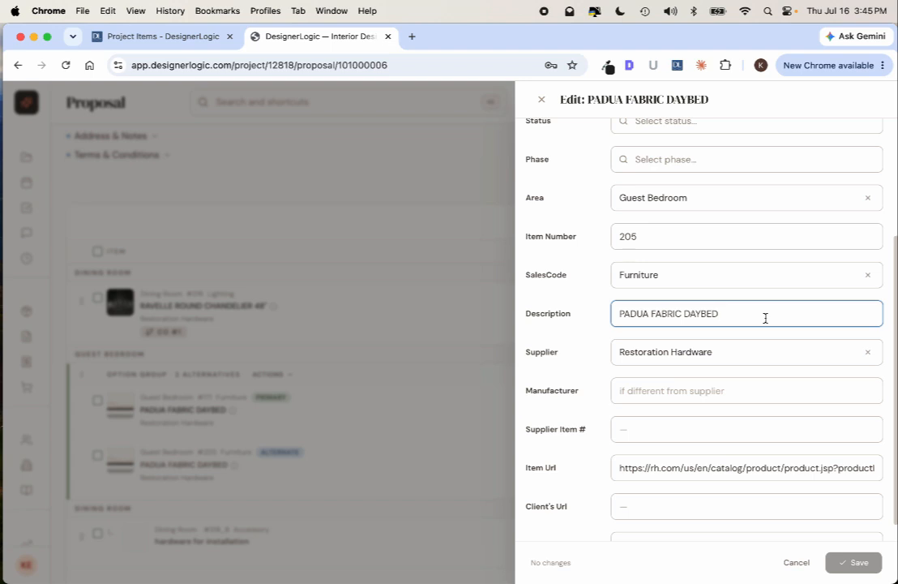
pyautogui.write('--zinc')
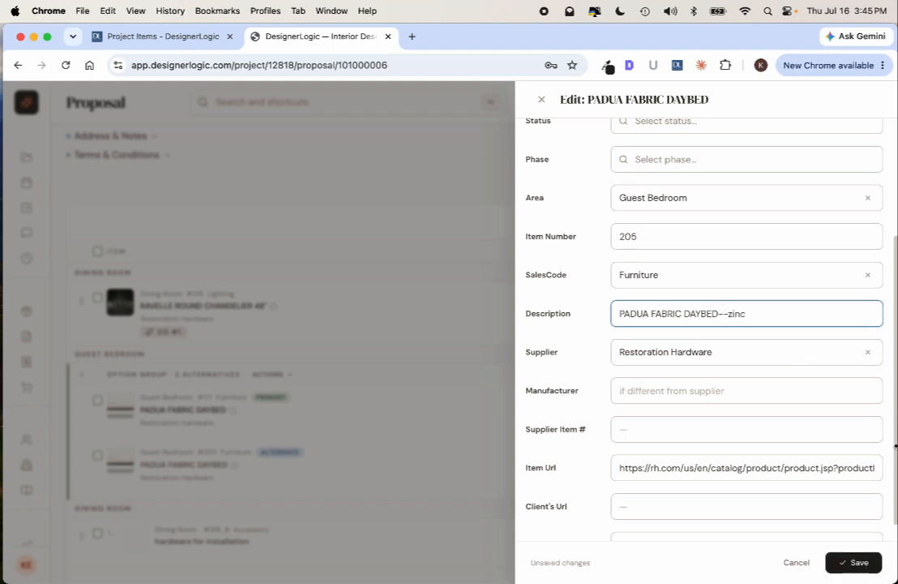
pyautogui.click(855, 563)
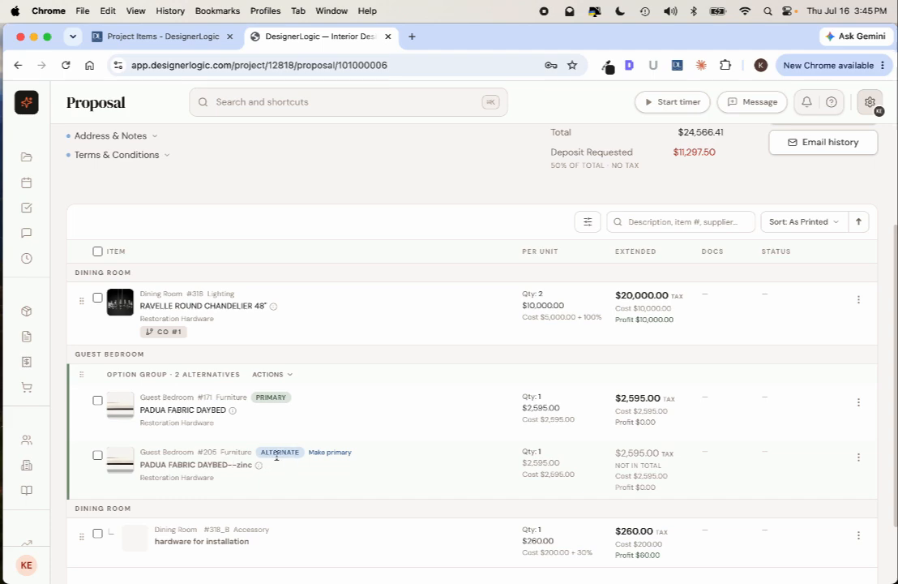
# Check the zinc alternate's extended price and the daybed option group against the proposal's financial totals.
pyautogui.moveTo(624, 452); pyautogui.dragTo(666, 451)
pyautogui.scroll(3, 624, 357)
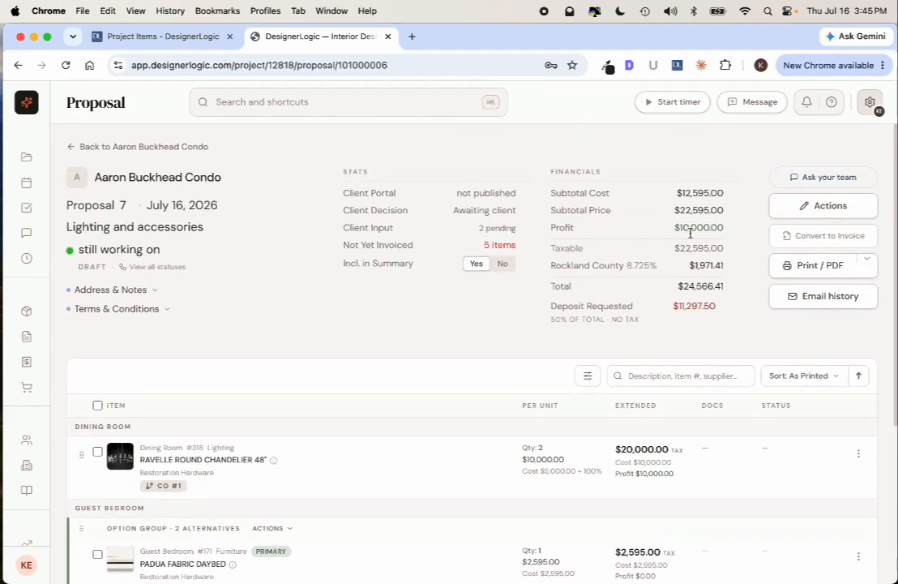
pyautogui.scroll(-3, 657, 292)
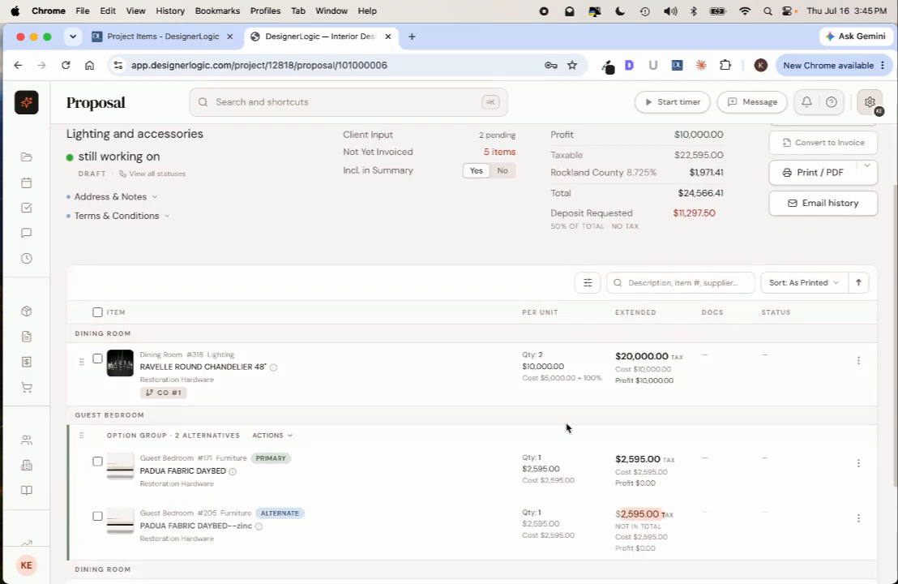
pyautogui.scroll(-3, 288, 537)
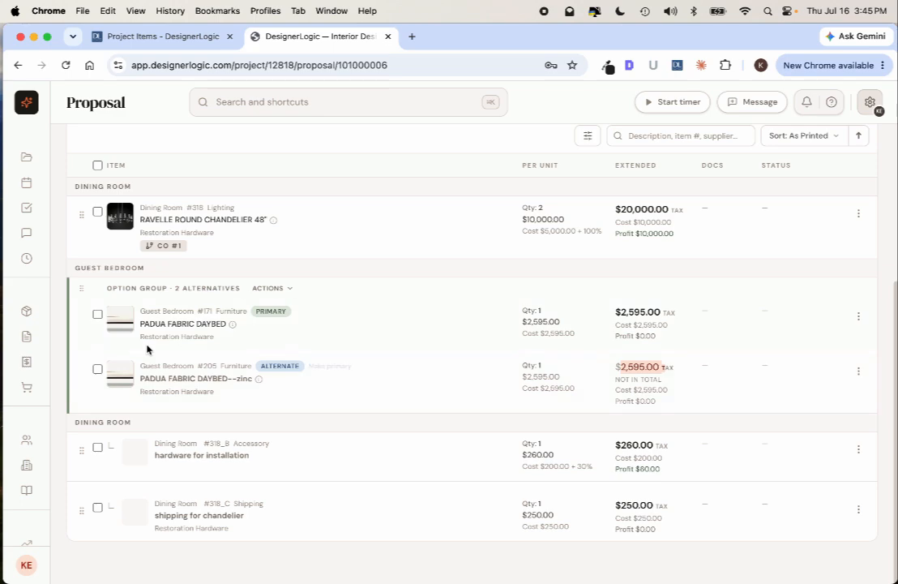
pyautogui.moveTo(240, 377)
pyautogui.scroll(5, 333, 358)
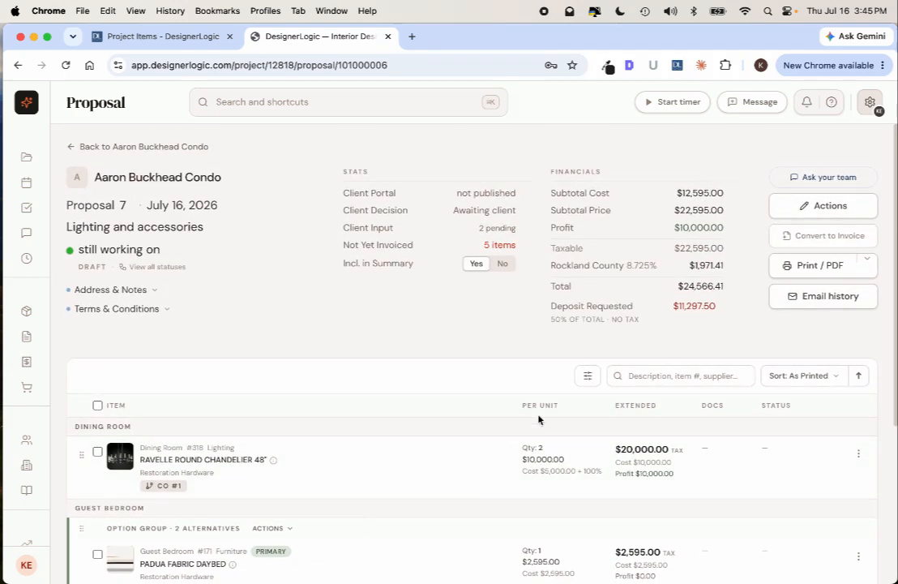
# Create a report of the proposal from the Standard template and examine the daybed options and totals in its preview.
pyautogui.click(819, 266)
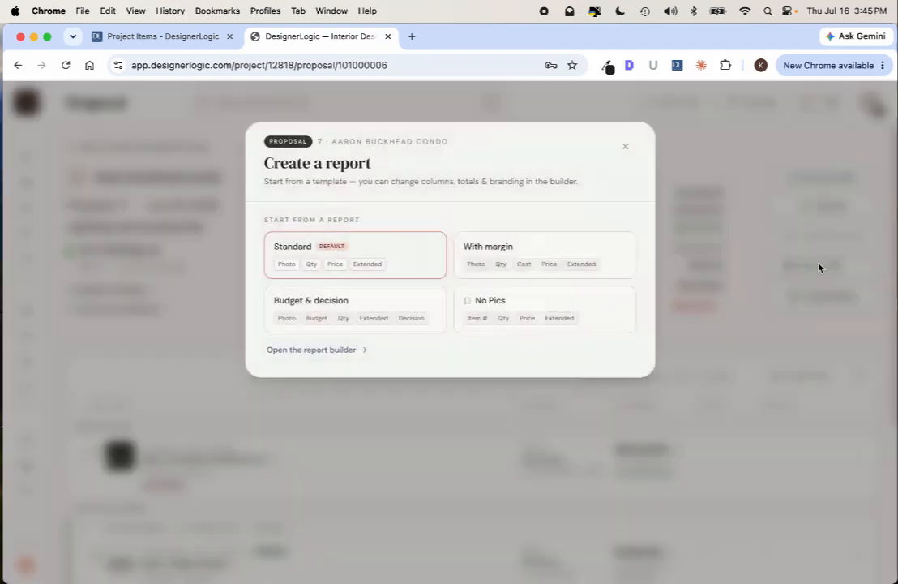
pyautogui.click(361, 253)
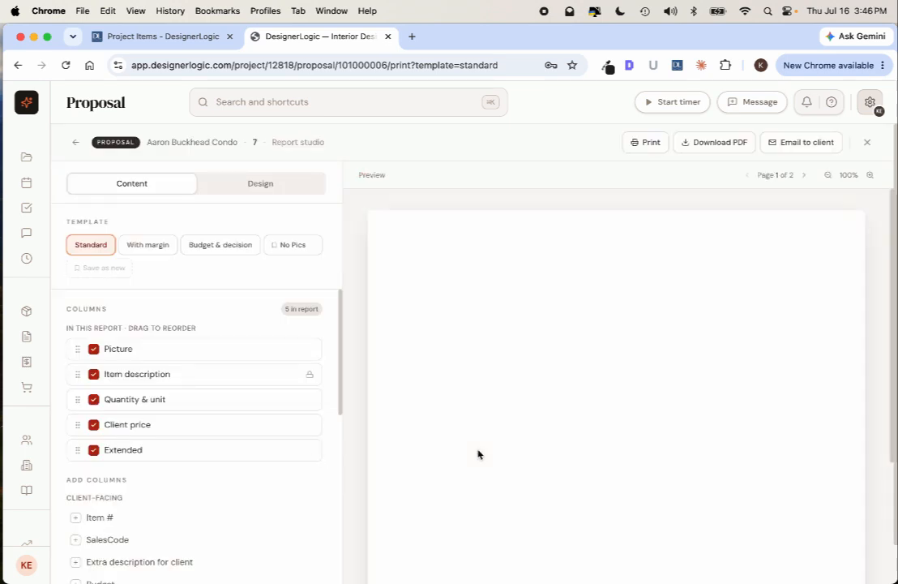
pyautogui.scroll(-5, 478, 454)
pyautogui.scroll(-1, 478, 454)
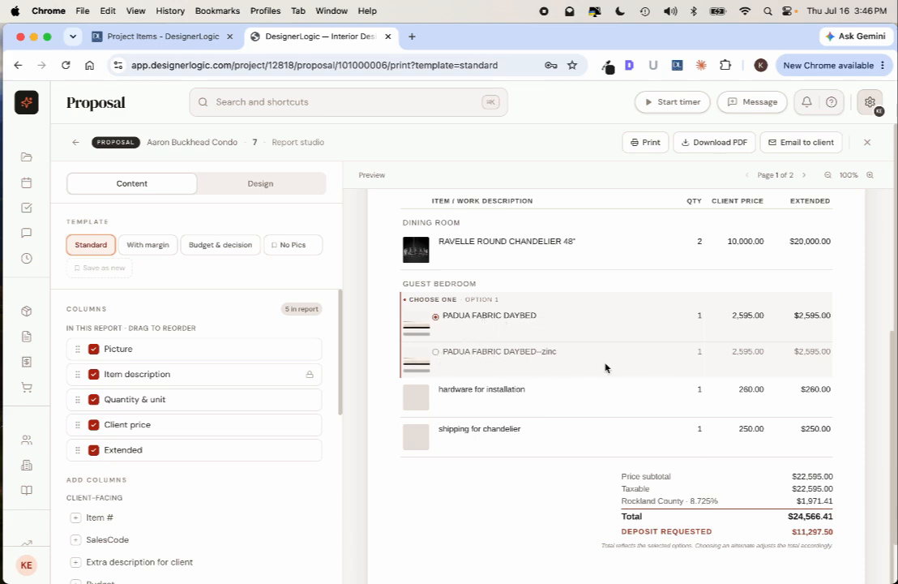
pyautogui.scroll(3, 476, 367)
pyautogui.scroll(-3, 476, 367)
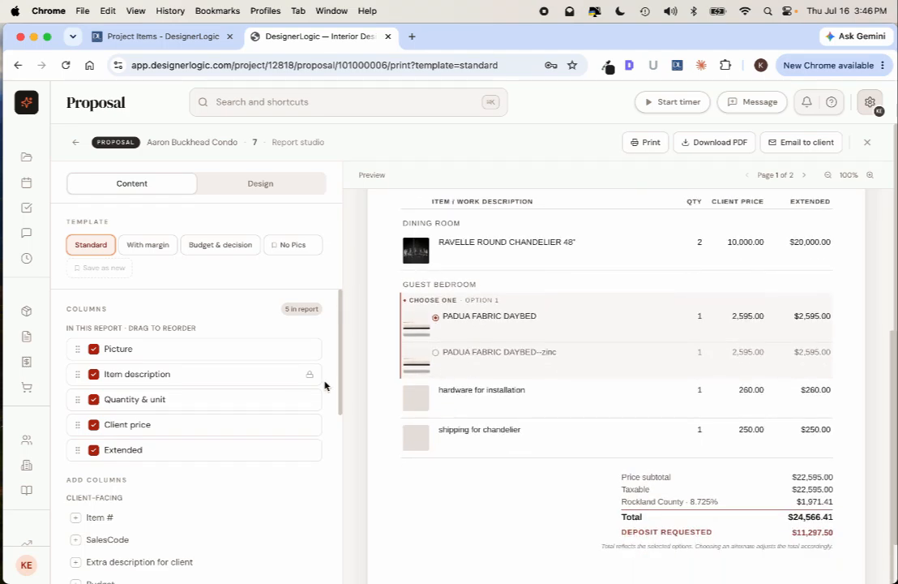
# Add the client-facing "Extra description for client" column to the report.
pyautogui.scroll(-4, 335, 415)
pyautogui.scroll(1, 335, 416)
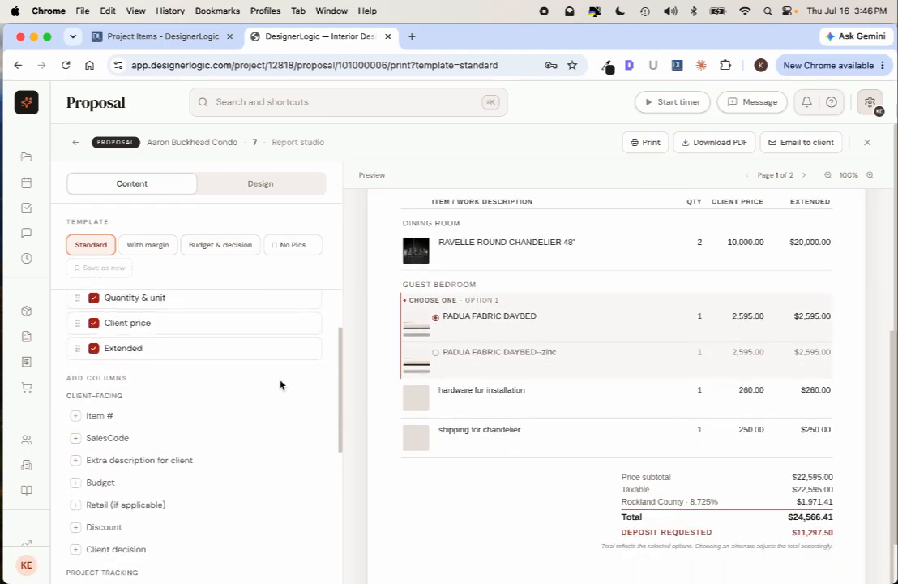
pyautogui.click(96, 459)
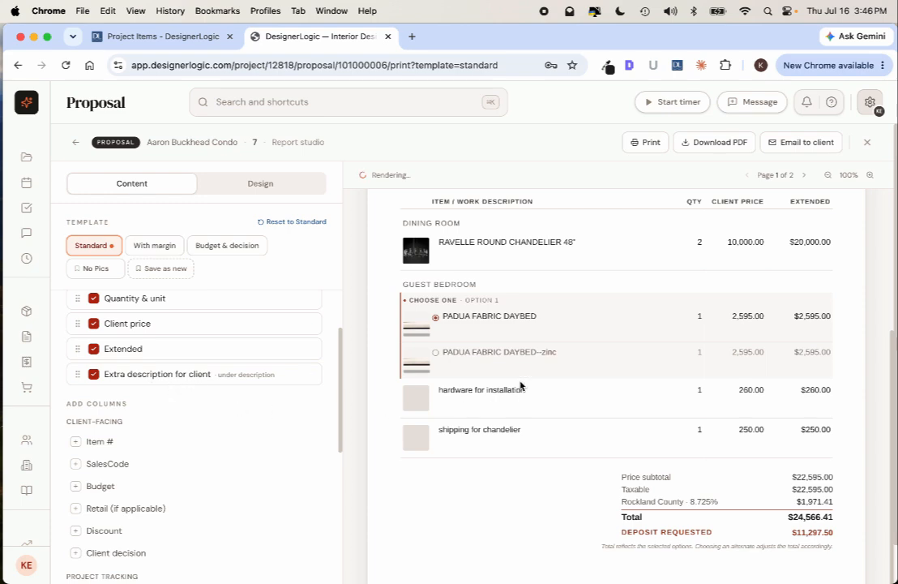
# Examine the report preview along with the remaining available columns and output options.
pyautogui.scroll(-5, 552, 467)
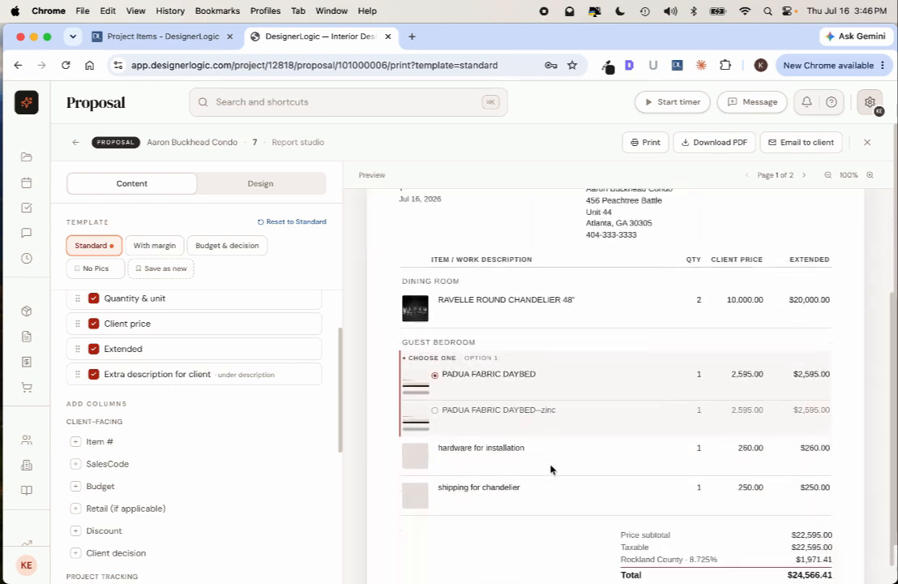
pyautogui.scroll(4, 551, 467)
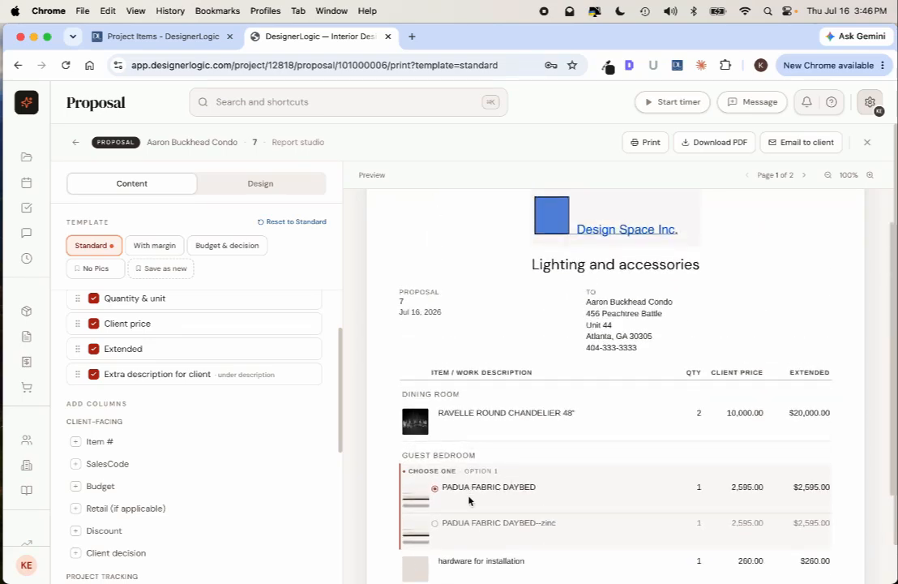
pyautogui.scroll(-1, 237, 438)
pyautogui.scroll(3, 237, 439)
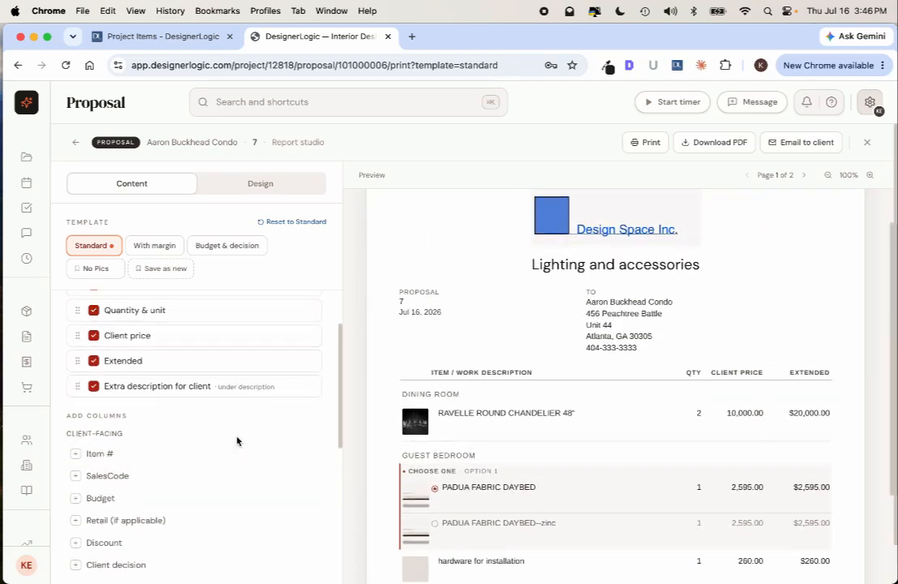
pyautogui.moveTo(77, 421)
pyautogui.mouseDown()
pyautogui.moveTo(72, 341)
pyautogui.moveTo(78, 425)
pyautogui.mouseUp()
pyautogui.scroll(-10, 255, 533)
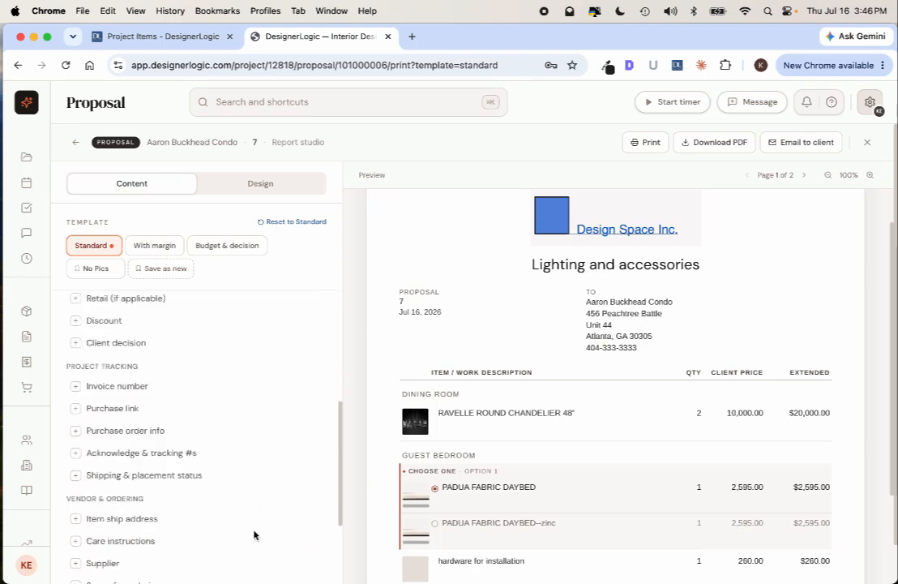
pyautogui.scroll(-2, 254, 535)
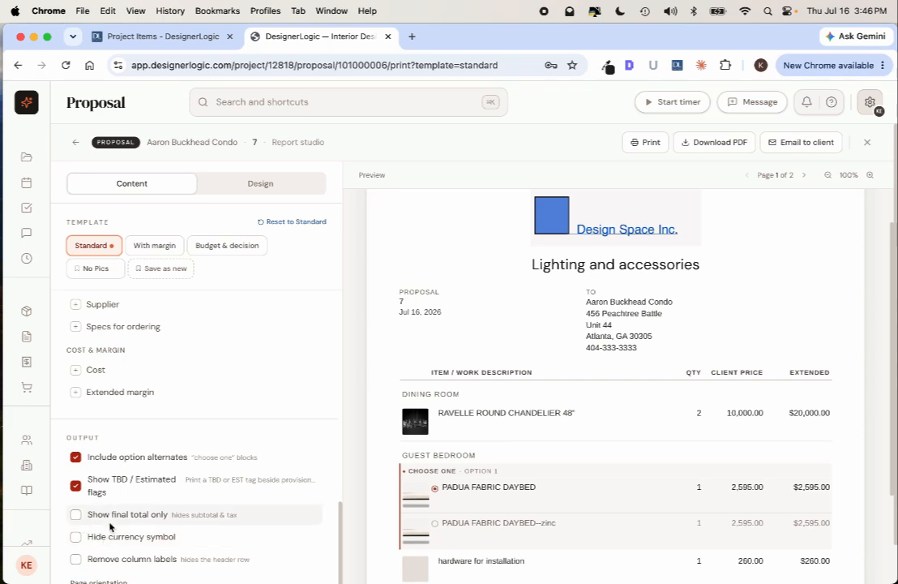
pyautogui.scroll(5, 127, 445)
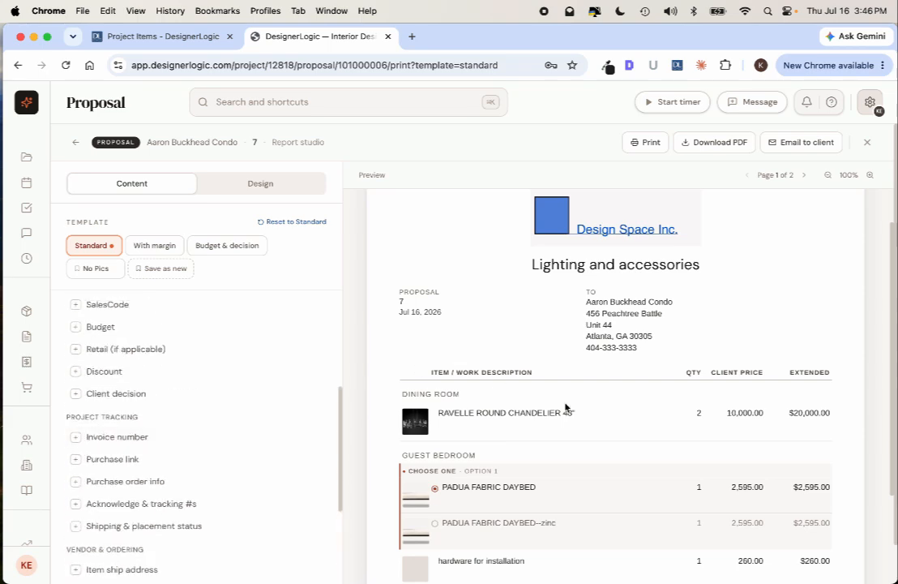
pyautogui.scroll(2, 613, 419)
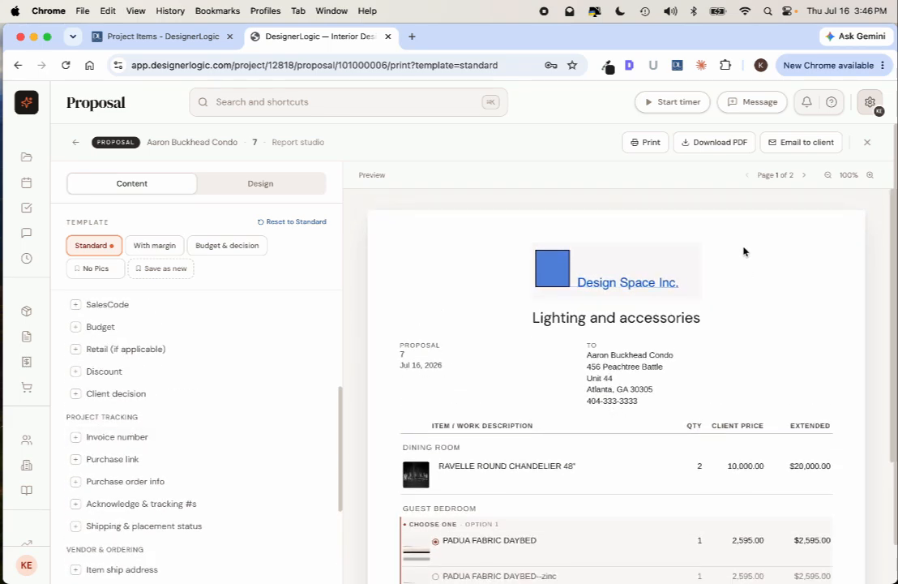
# View the form for emailing the proposal to the client, including its attachment, and close it without sending.
pyautogui.click(792, 145)
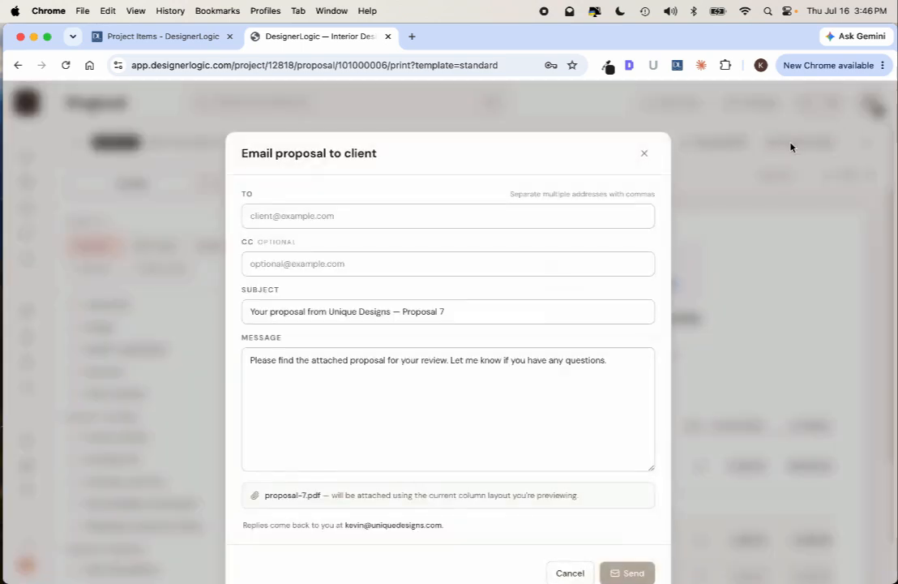
pyautogui.click(323, 215)
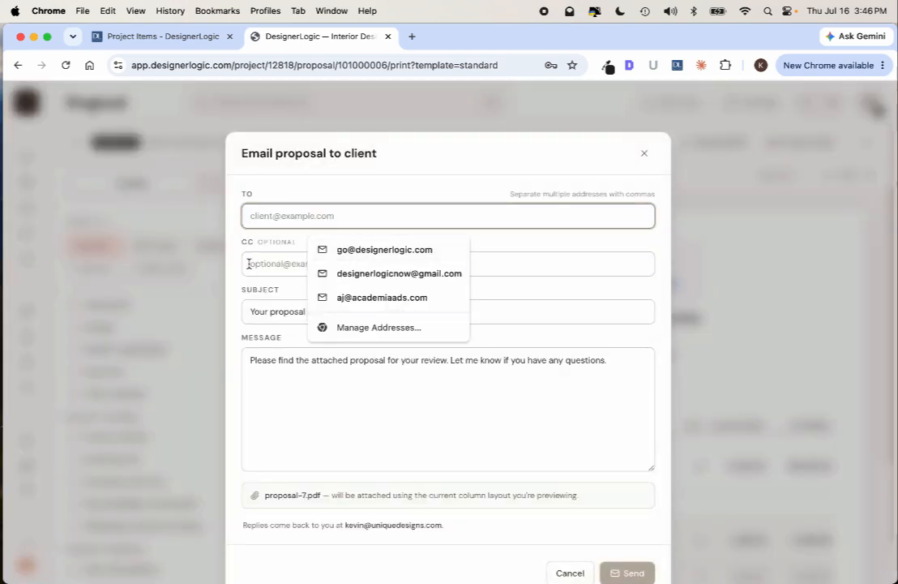
pyautogui.click(273, 319)
pyautogui.scroll(-1, 406, 441)
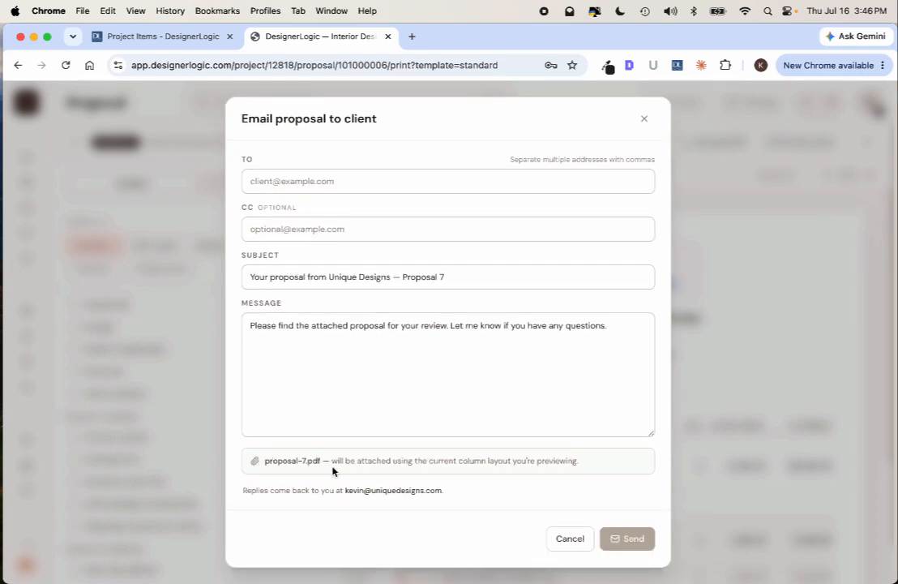
pyautogui.click(570, 539)
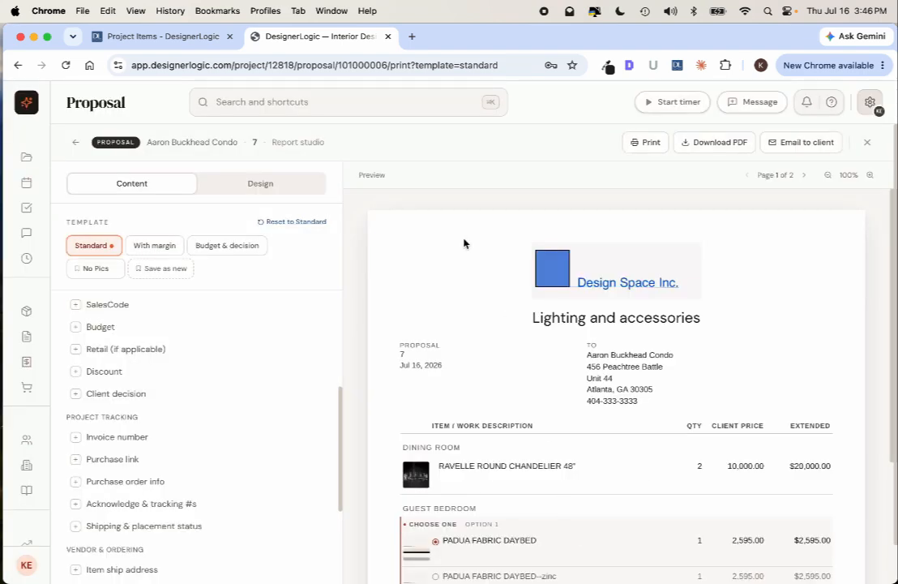
# Return to the proposal and examine its item lines, daybed option group, financials and available proposal actions.
pyautogui.click(74, 143)
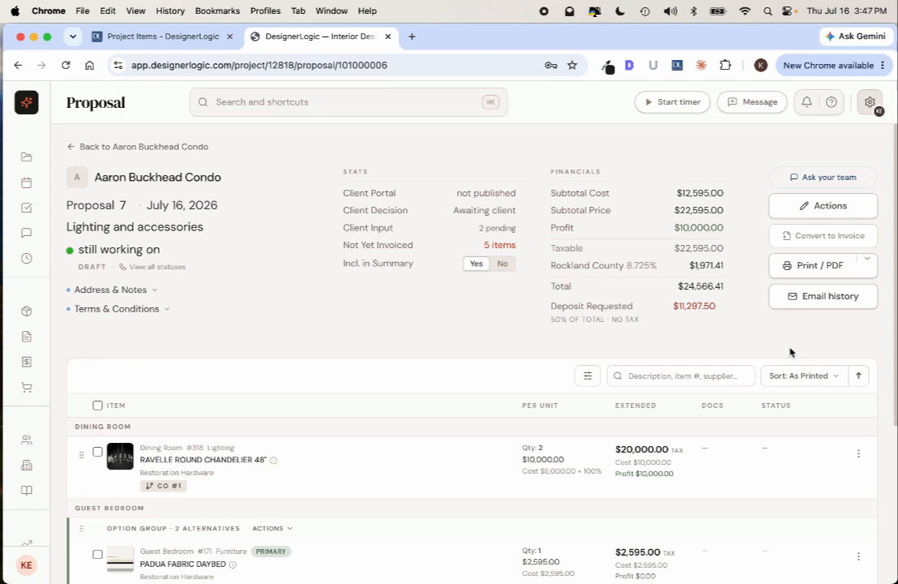
pyautogui.scroll(-2, 289, 468)
pyautogui.scroll(-5, 289, 469)
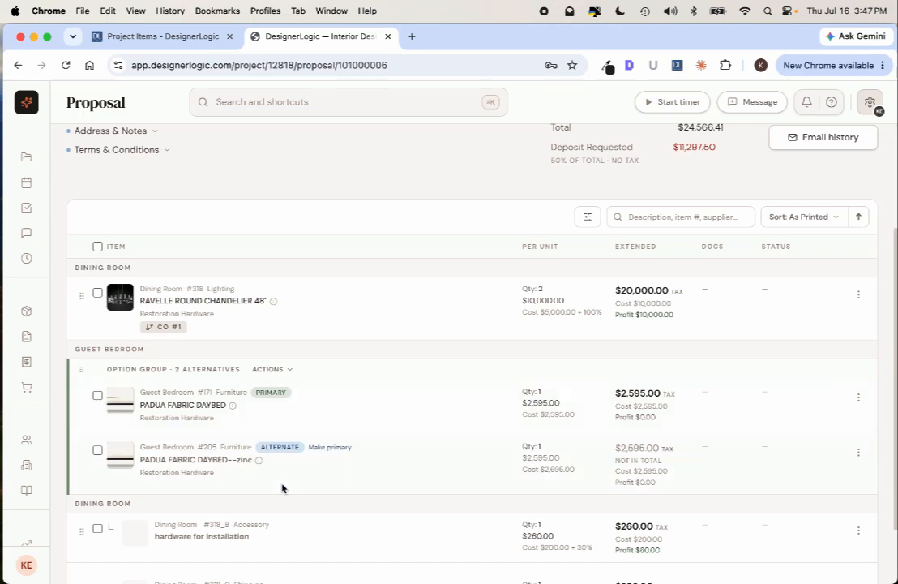
pyautogui.scroll(-2, 327, 468)
pyautogui.scroll(5, 326, 467)
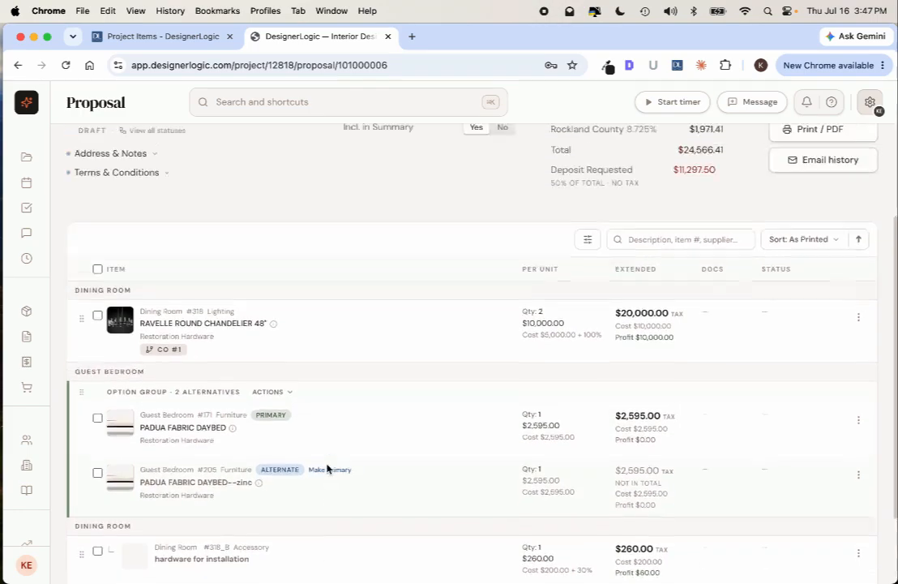
pyautogui.scroll(5, 367, 493)
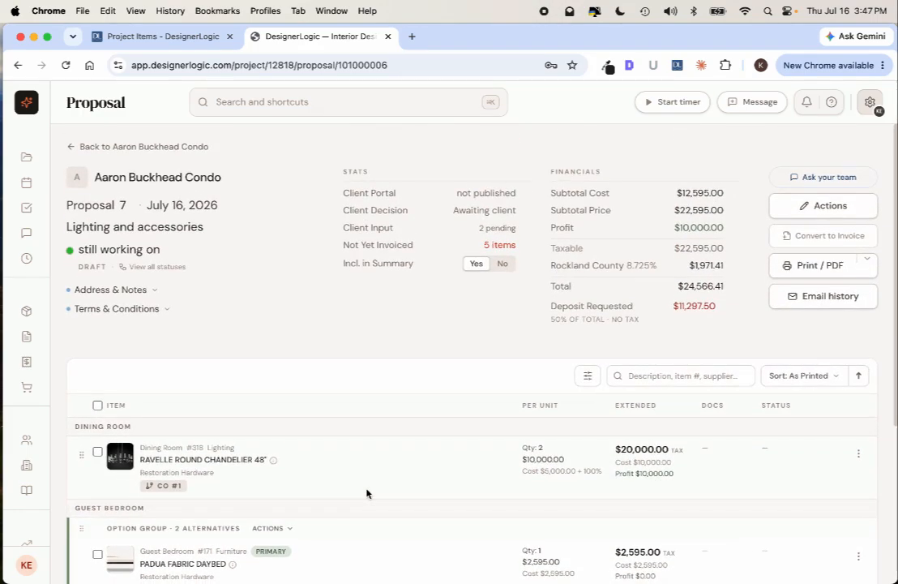
pyautogui.click(802, 206)
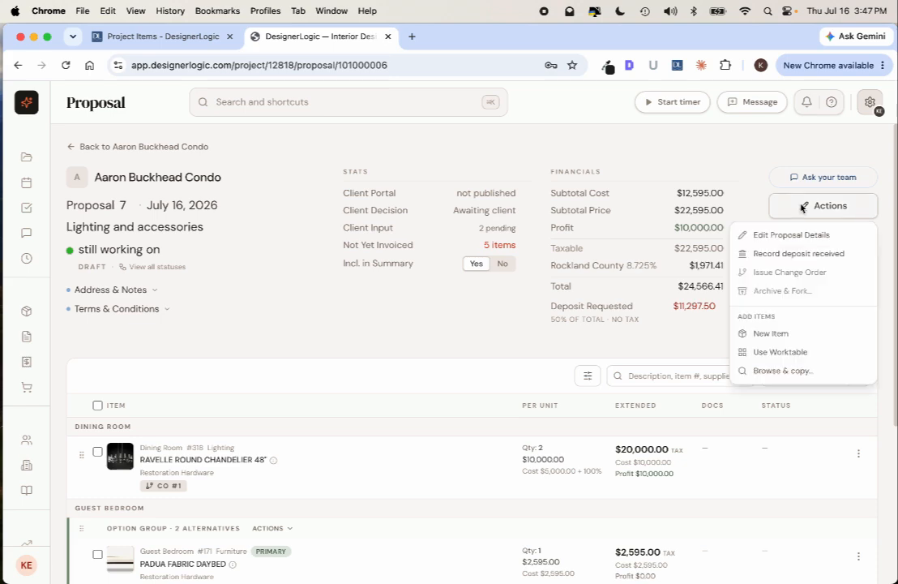
pyautogui.click(472, 324)
pyautogui.scroll(-2, 271, 409)
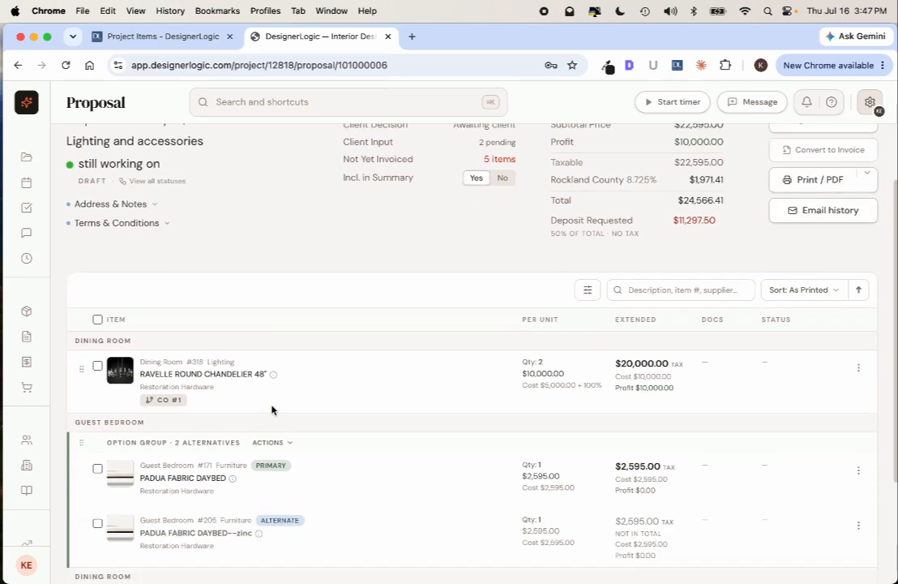
pyautogui.scroll(-4, 272, 409)
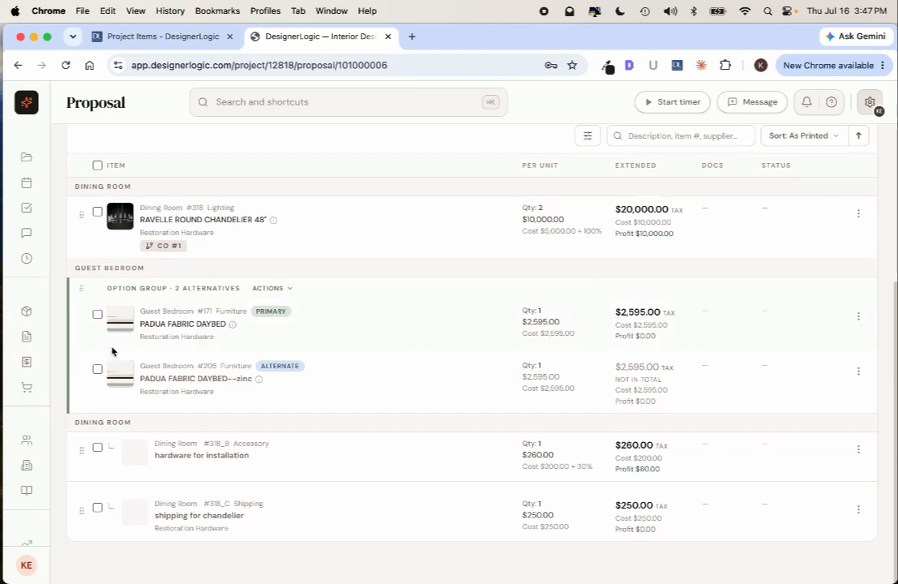
# Change the proposal's status to "sent to client- pending" and mark it as Sent.
pyautogui.scroll(6, 220, 335)
pyautogui.click(127, 253)
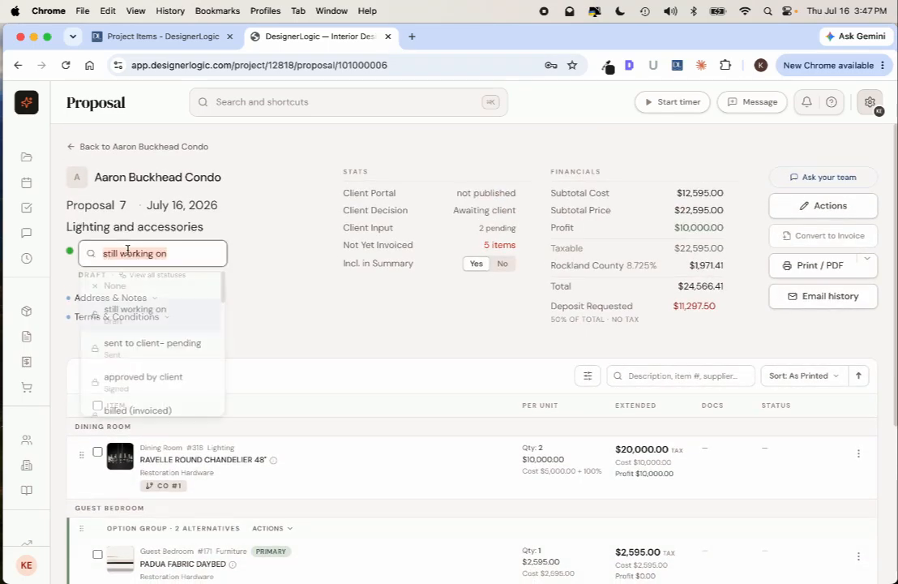
pyautogui.click(133, 350)
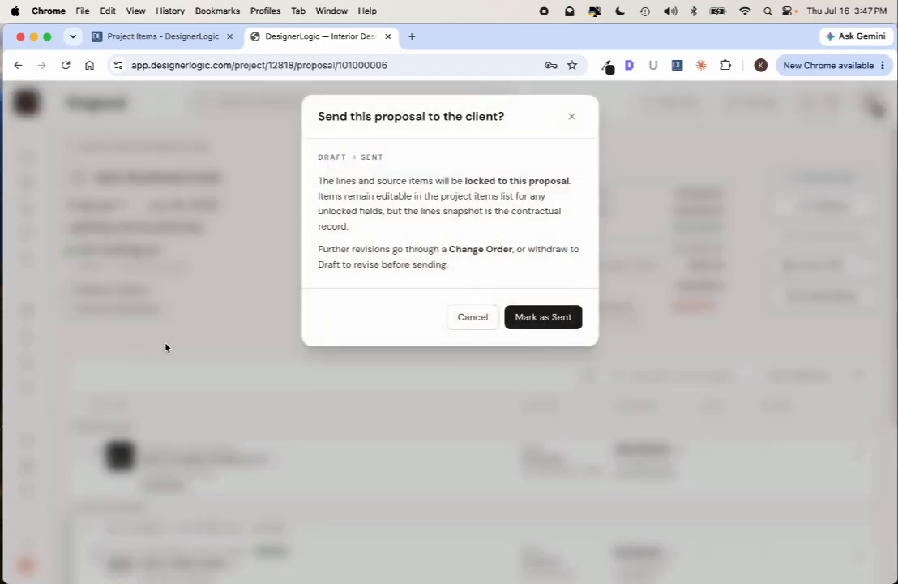
pyautogui.click(536, 317)
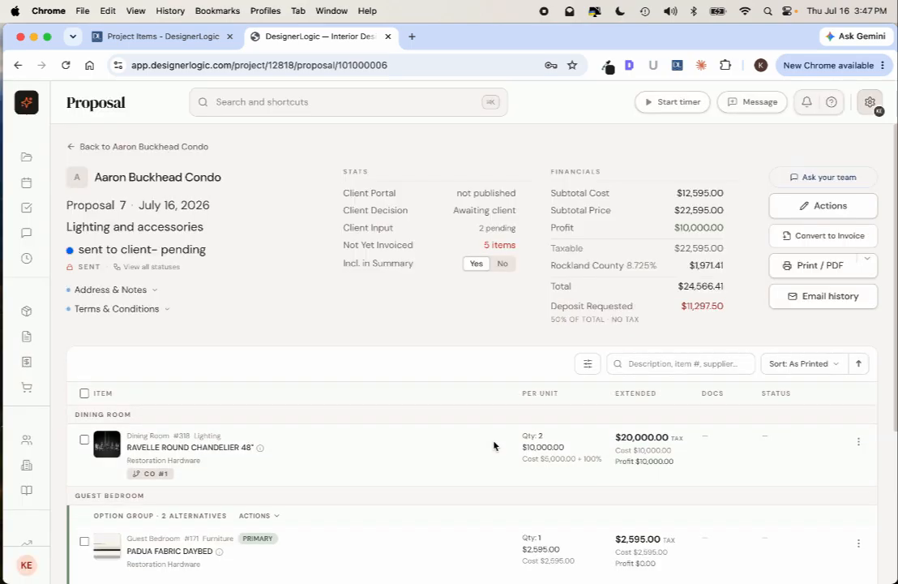